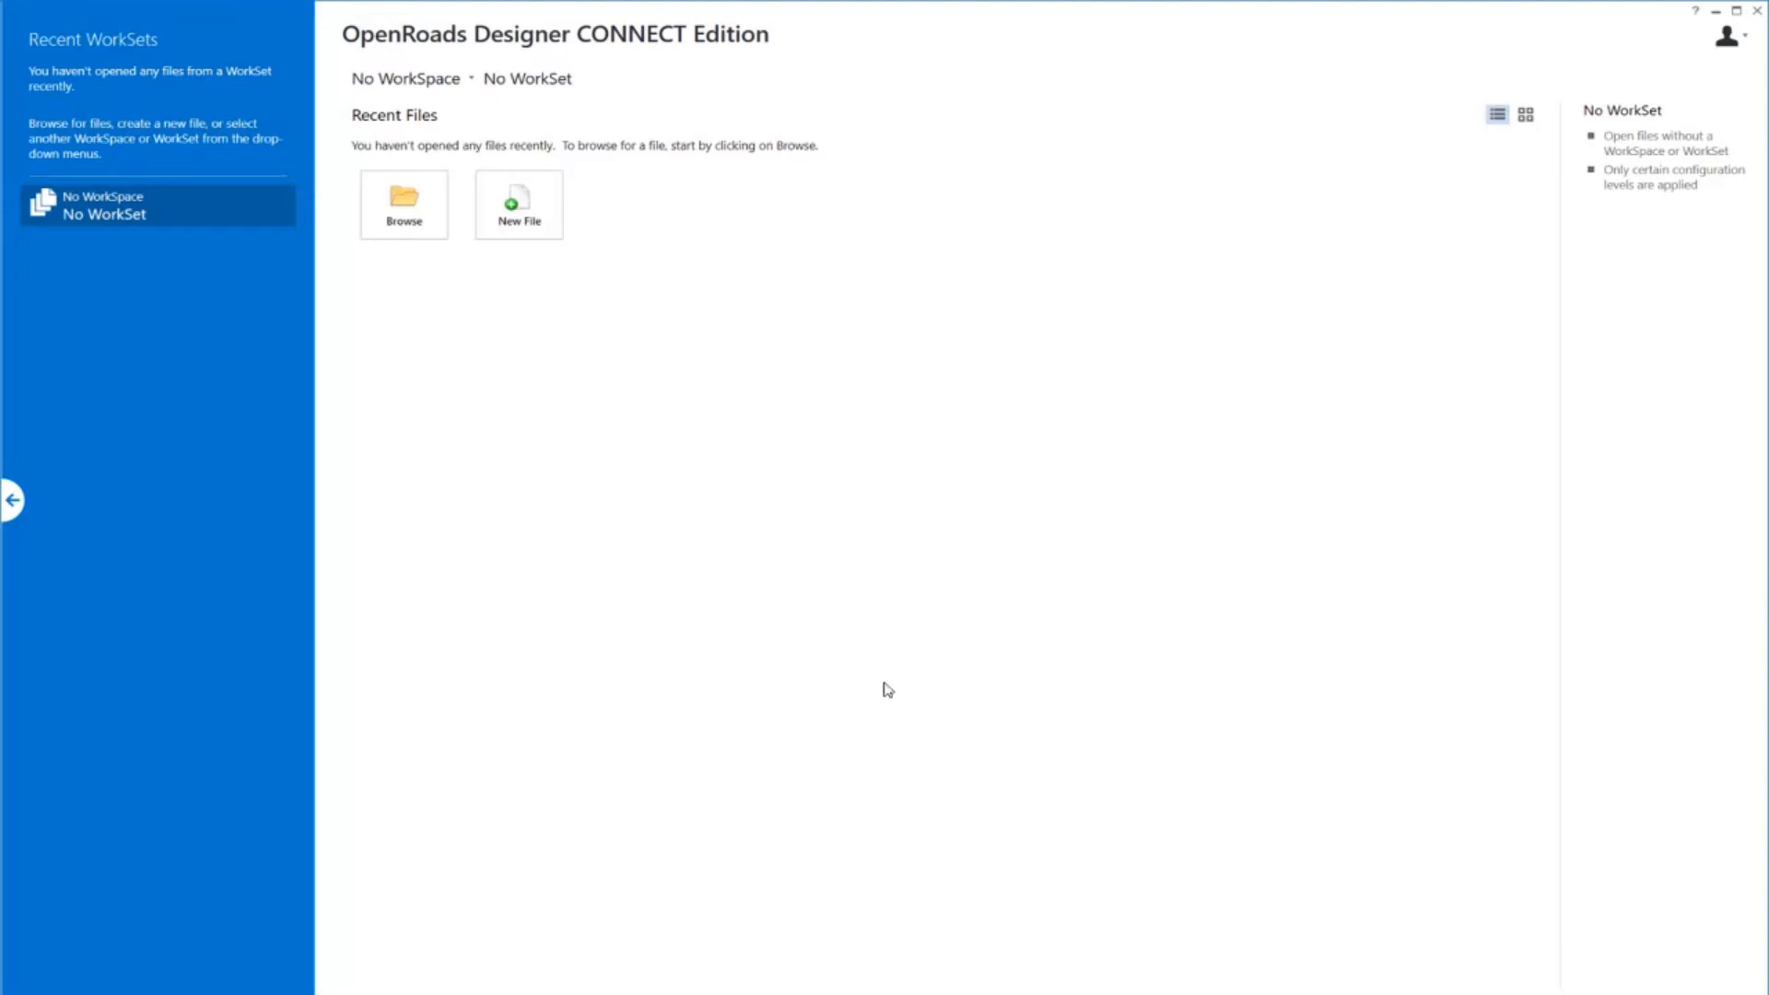
Choose the Training and Examples WorkSpace with the Training-Imperial WorkSet.
left_click(471, 80)
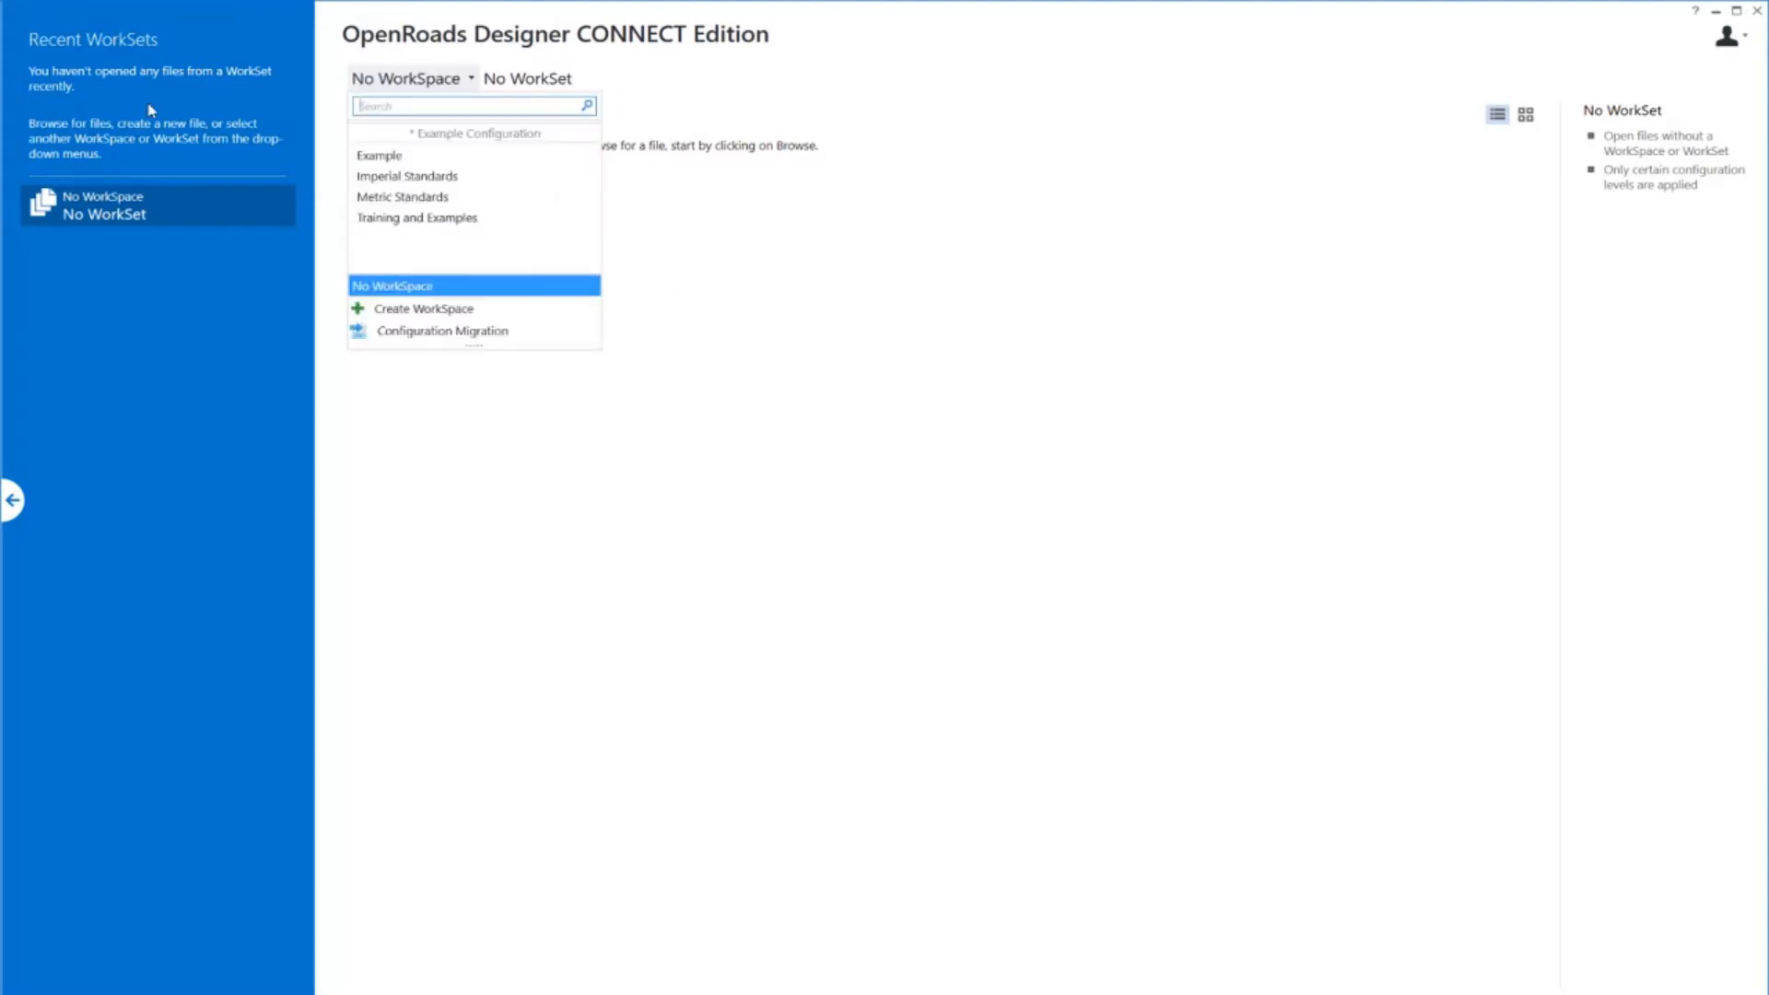
left_click(462, 227)
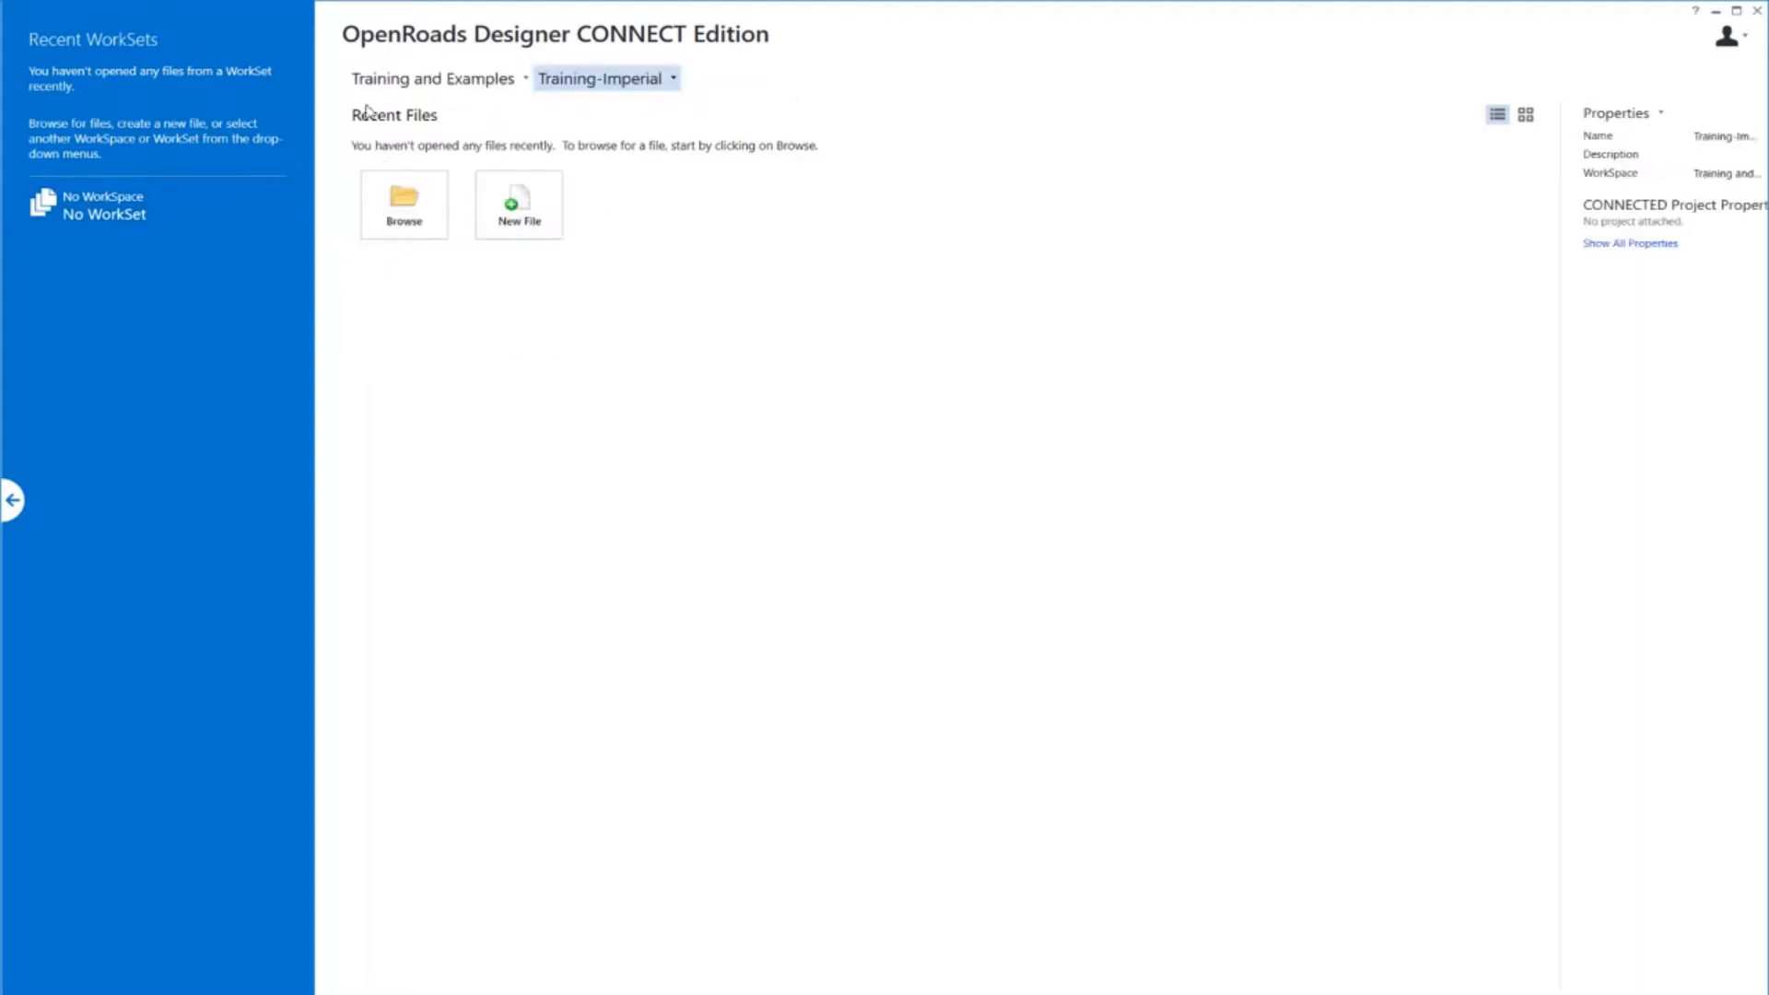
left_click(653, 84)
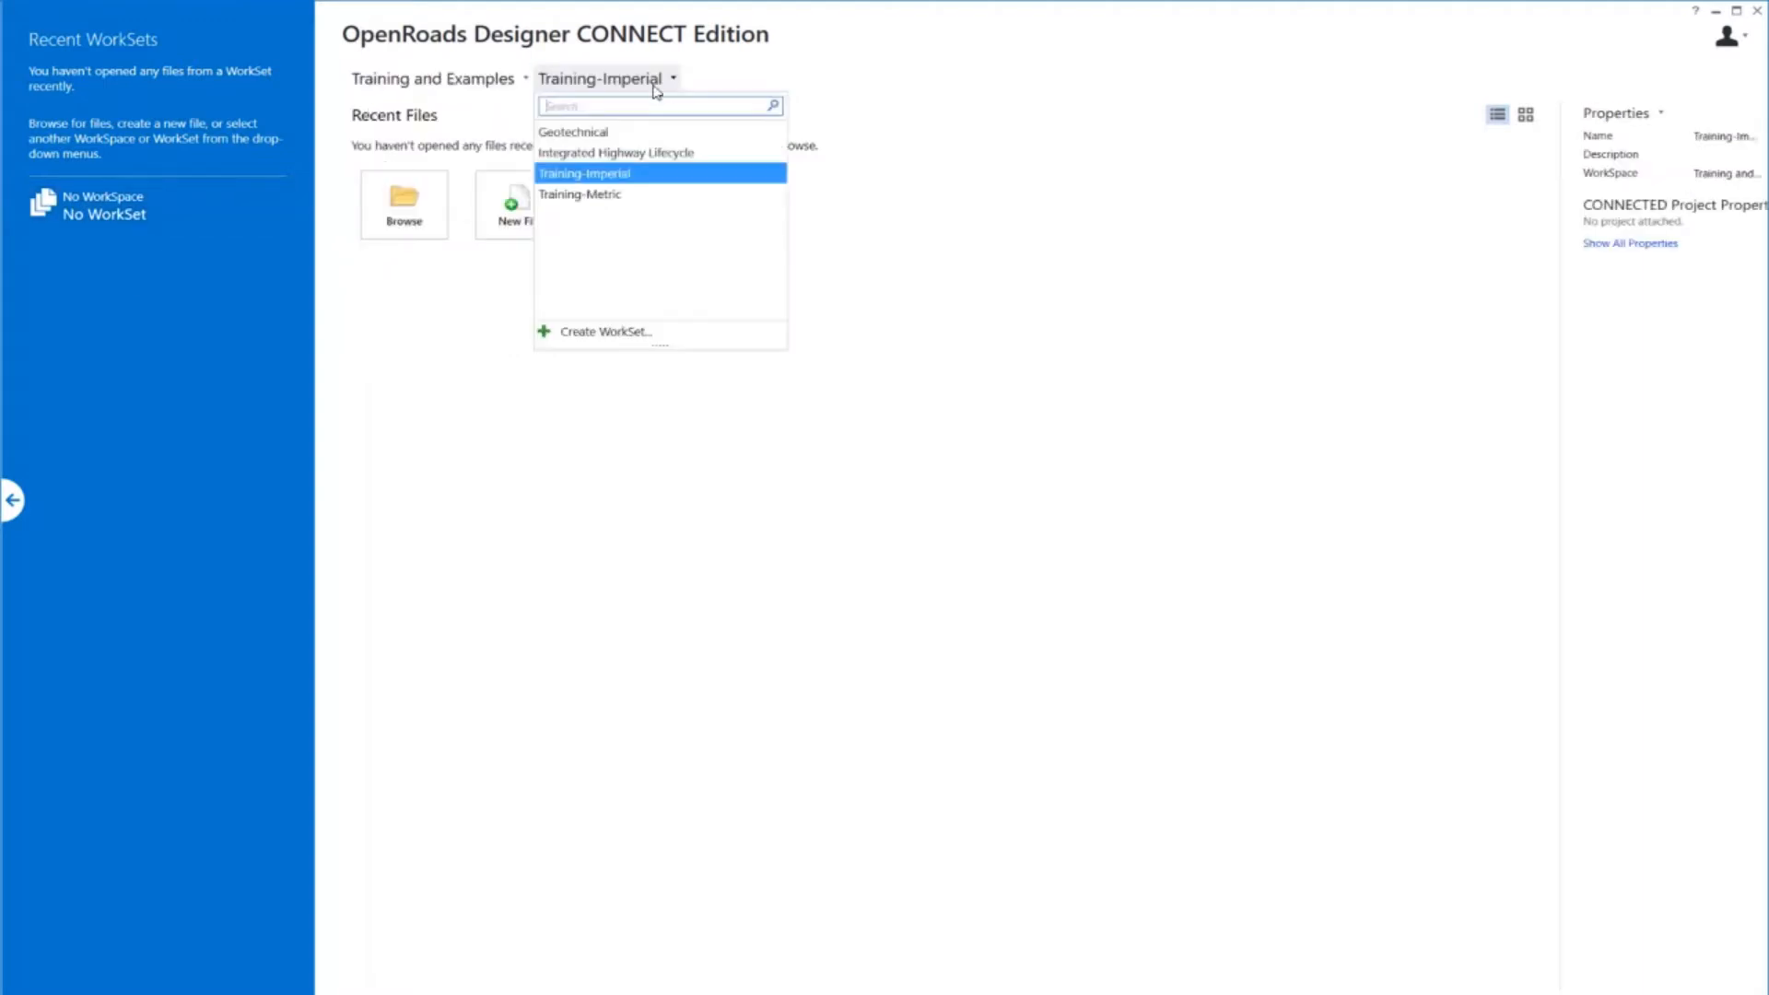
left_click(608, 181)
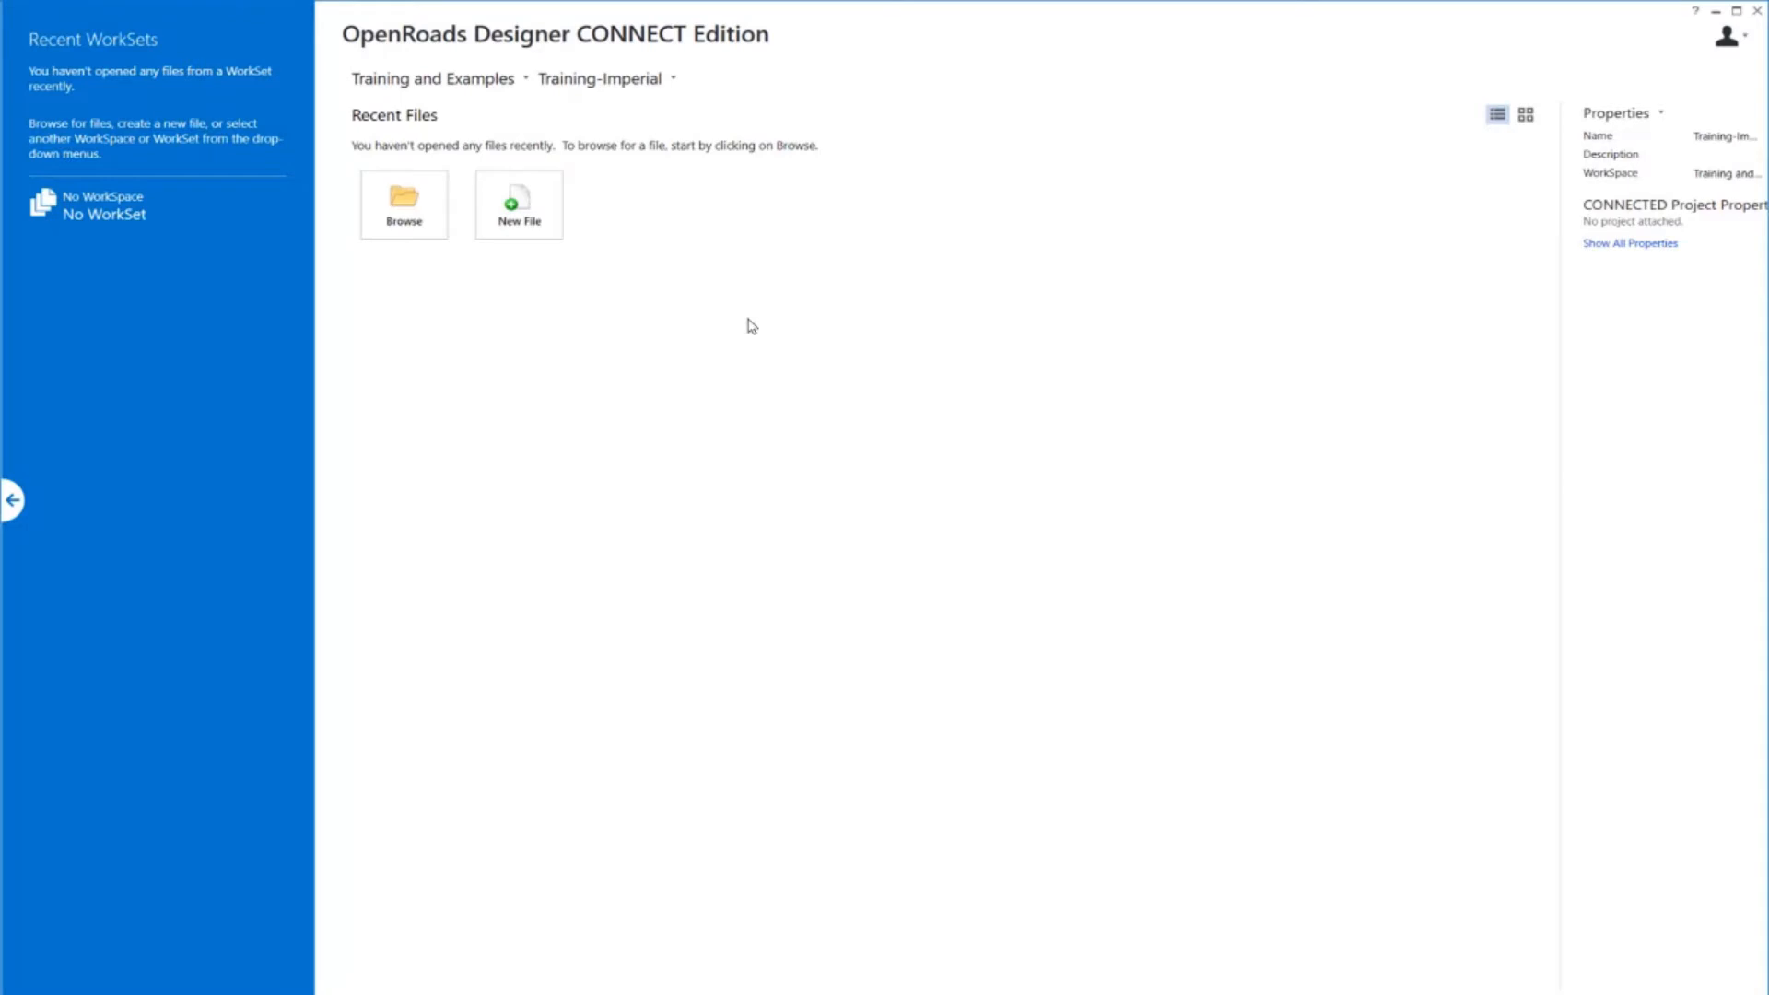
Start a new DGN file named Corridor-LondonRD, using Seed2D - Imperial Training as its seed file.
left_click(542, 209)
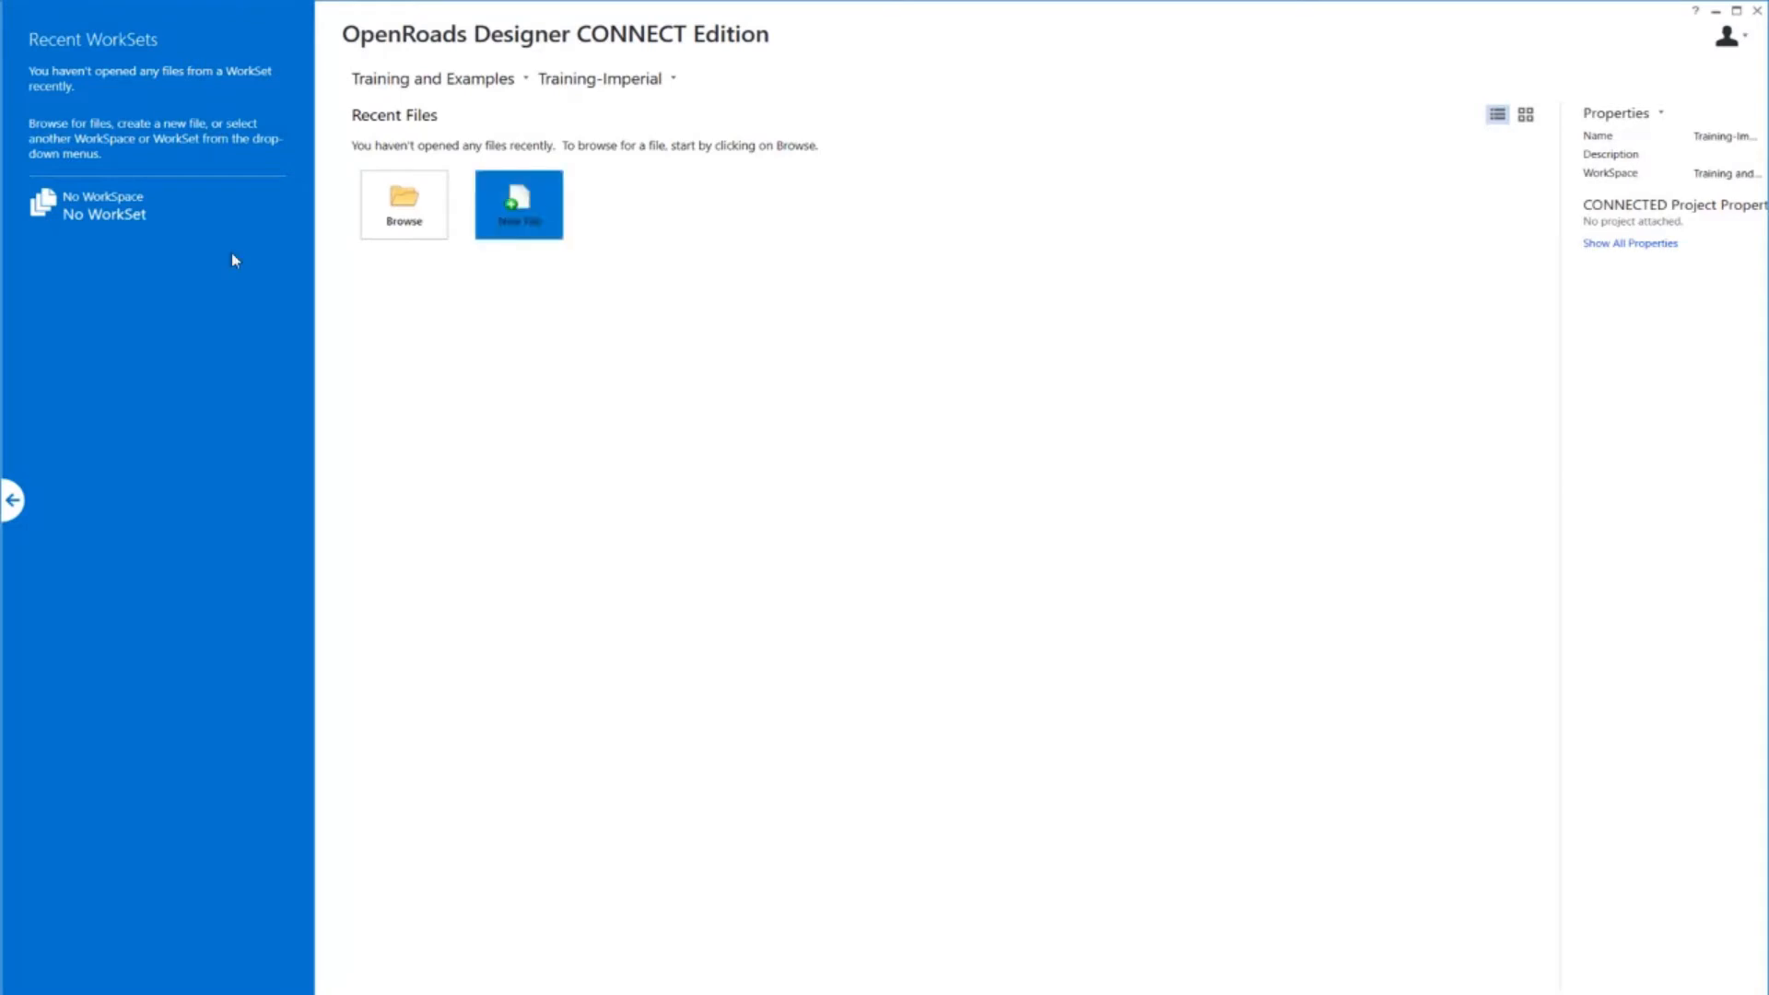
left_click_drag(855, 403, 818, 302)
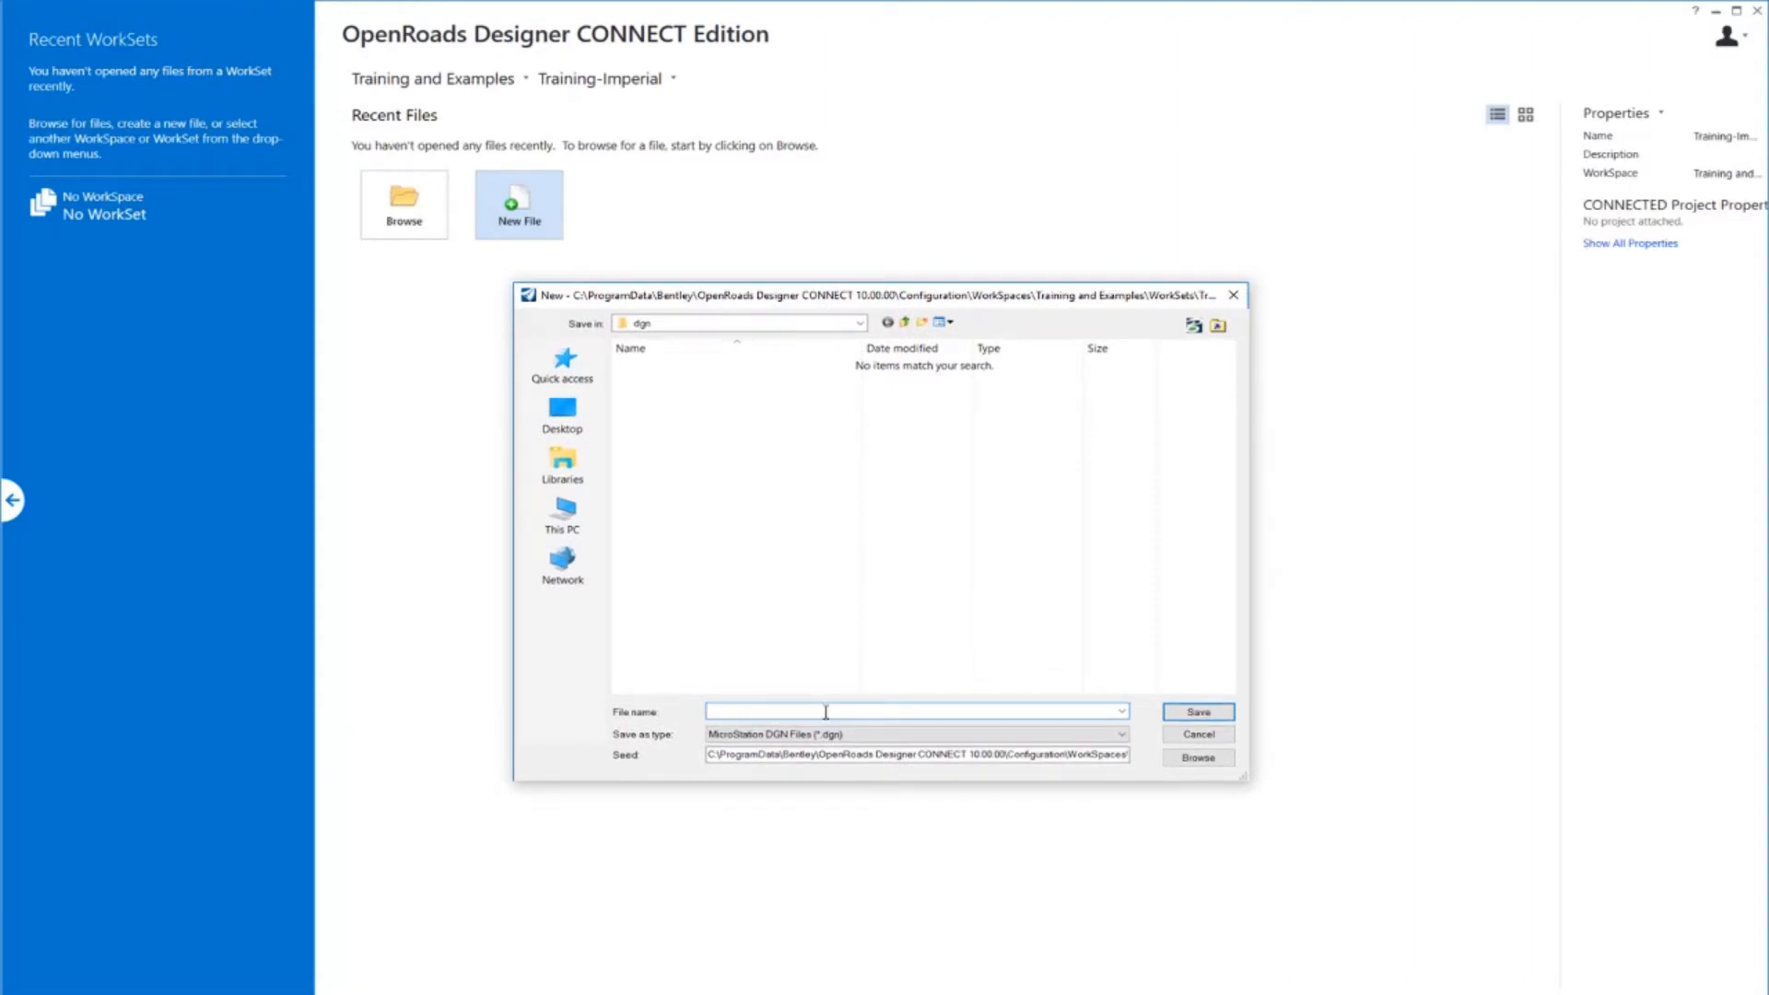
type("orridor-LondonRD")
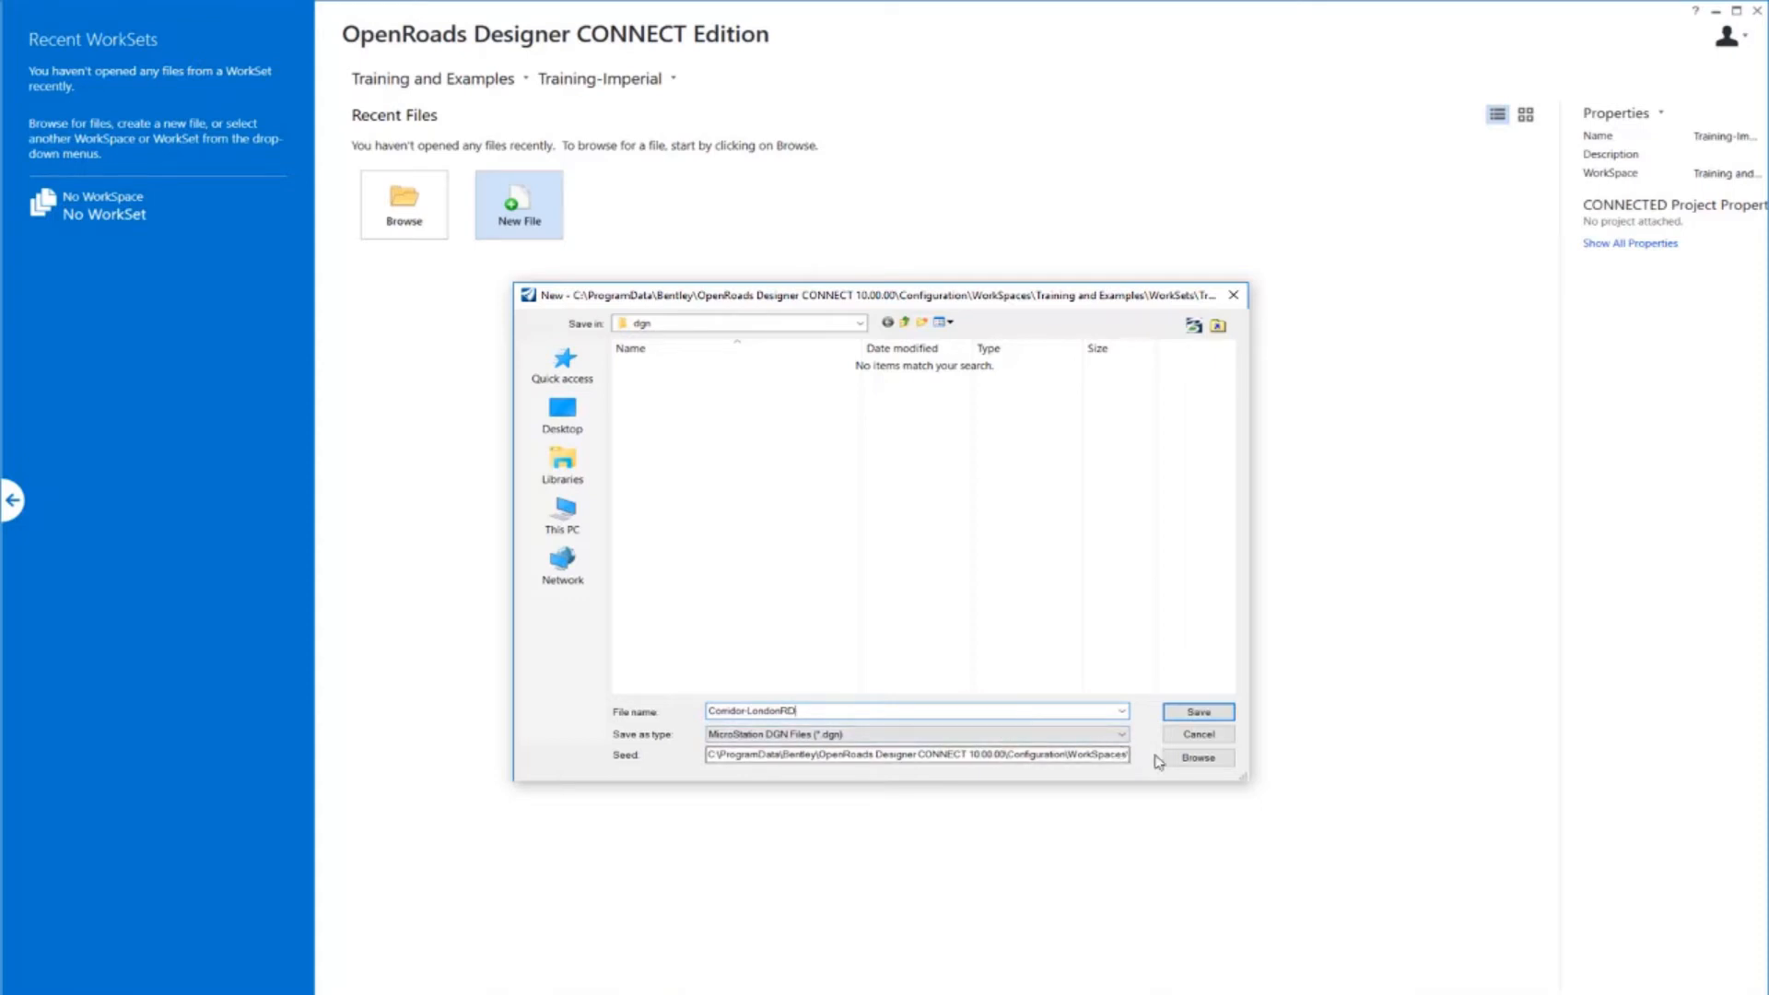
left_click(1198, 757)
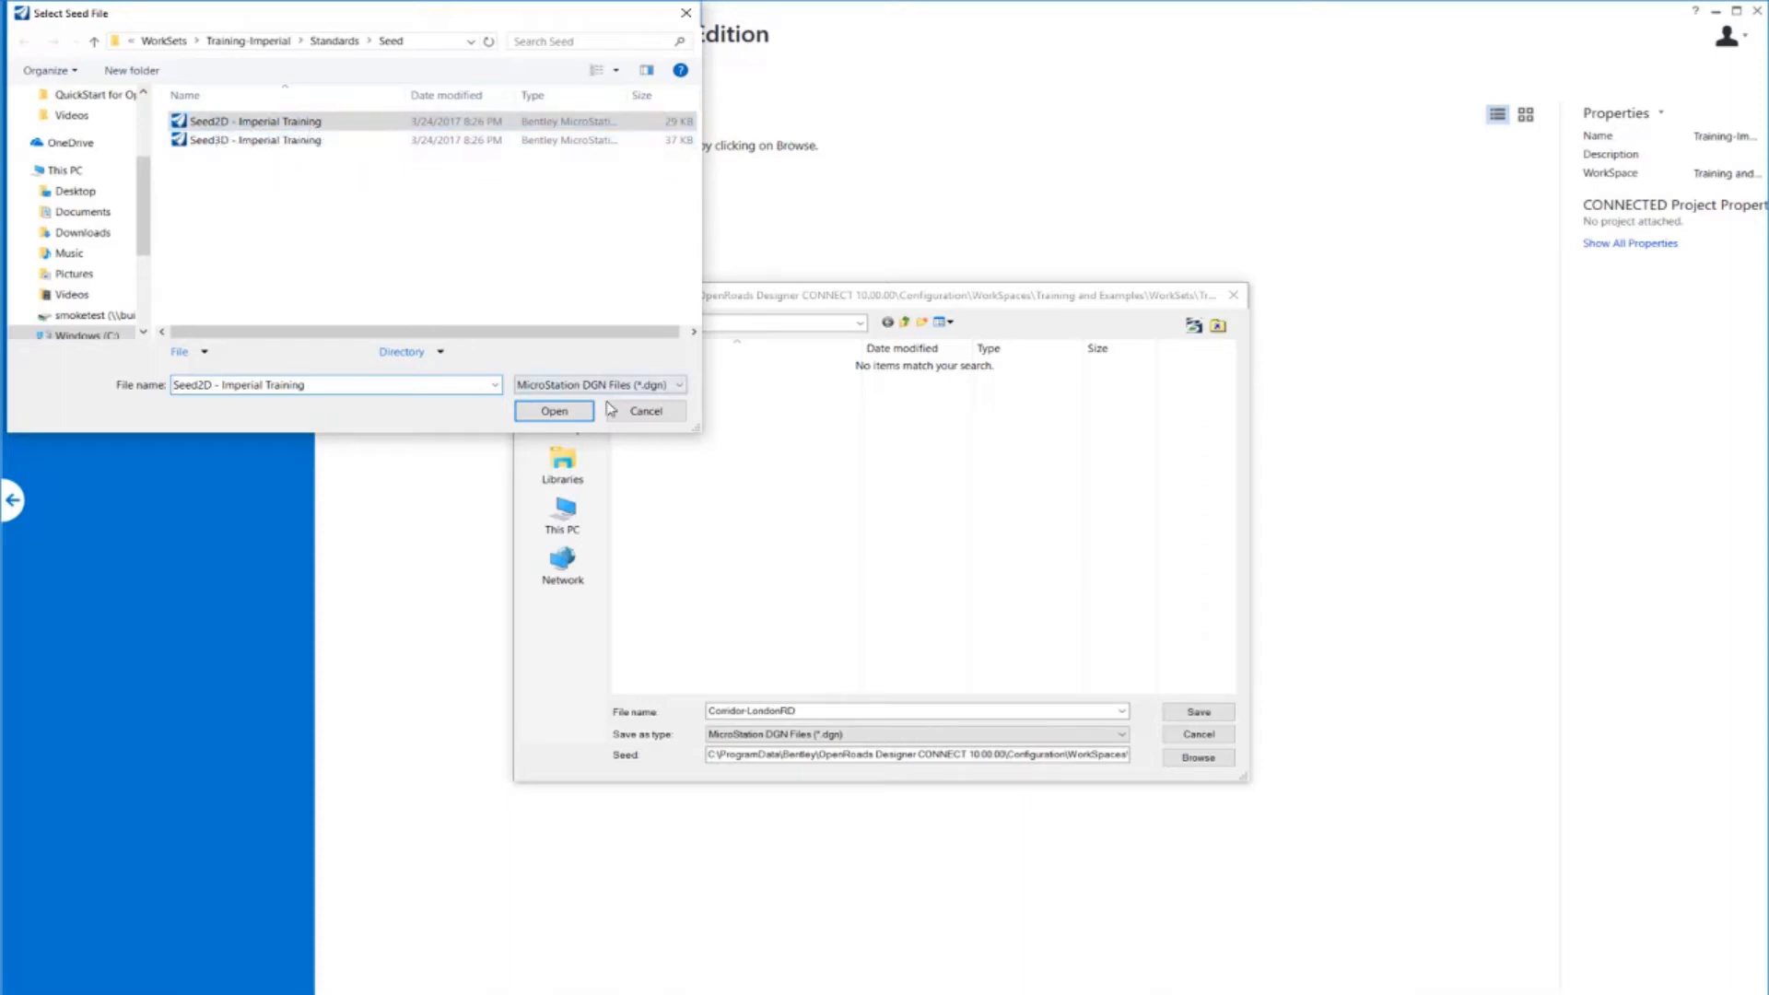
left_click(575, 412)
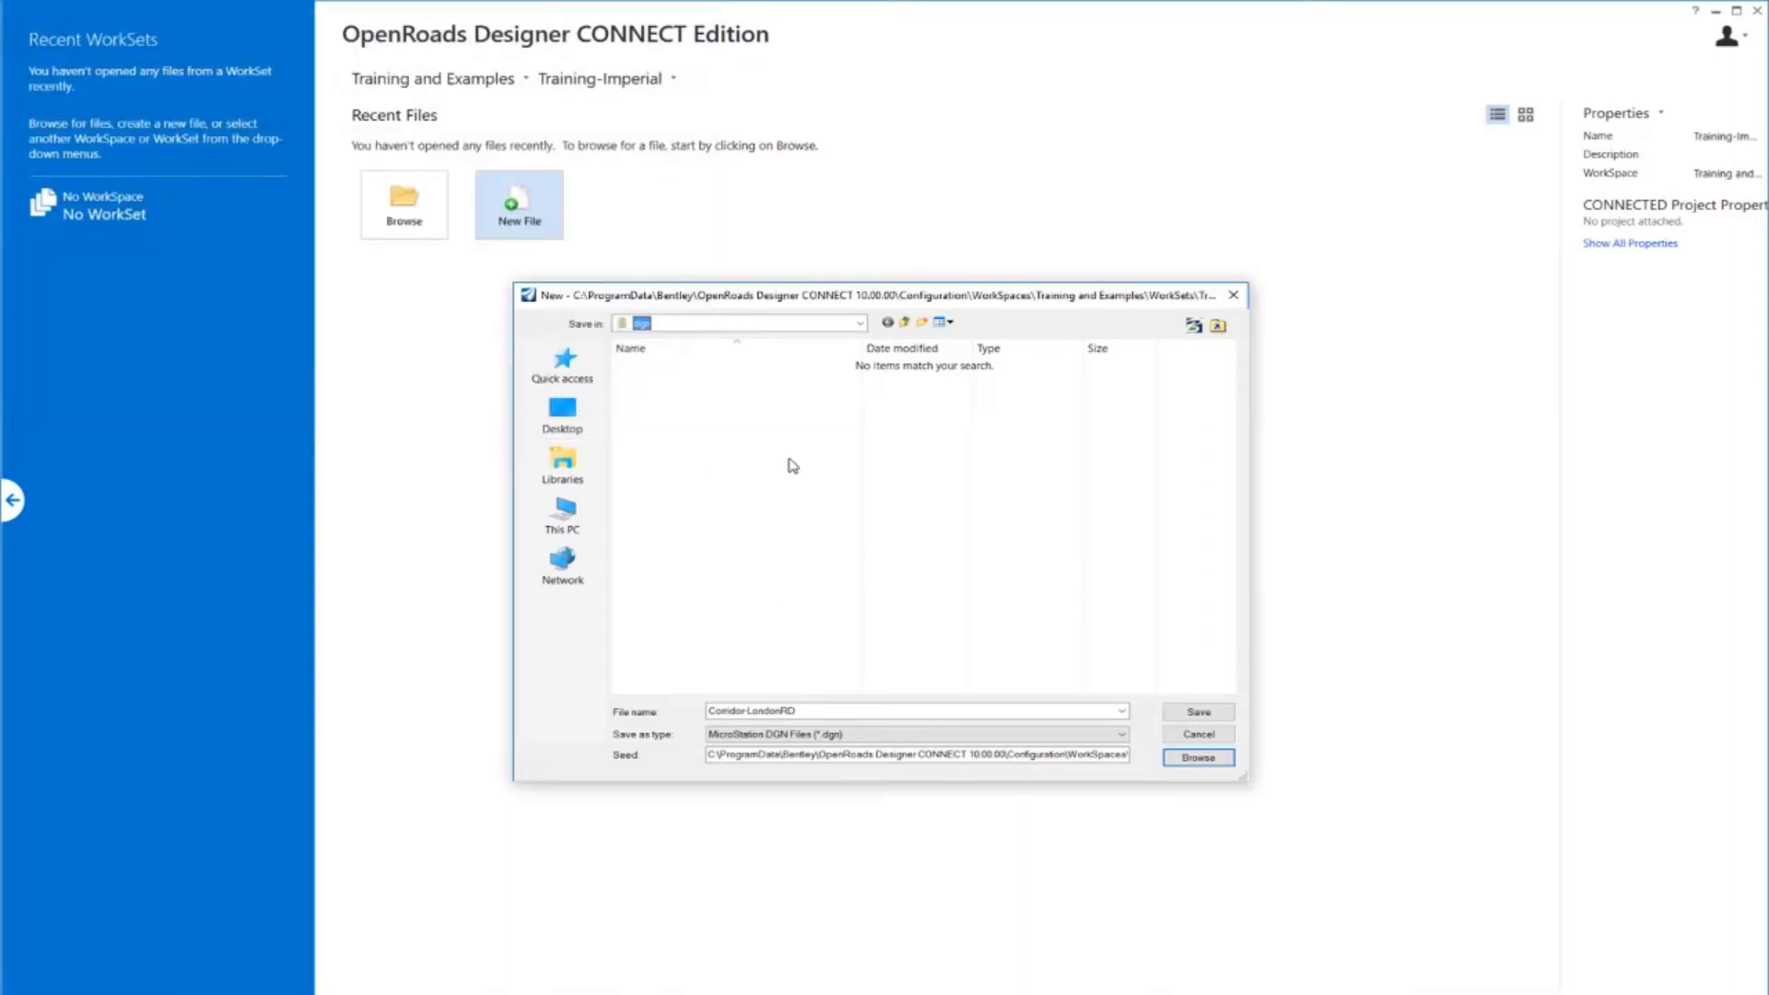
Save the new file in the C: drive folder QuickStart for OpenRoads Designer Corridor Modeling.
left_click(861, 325)
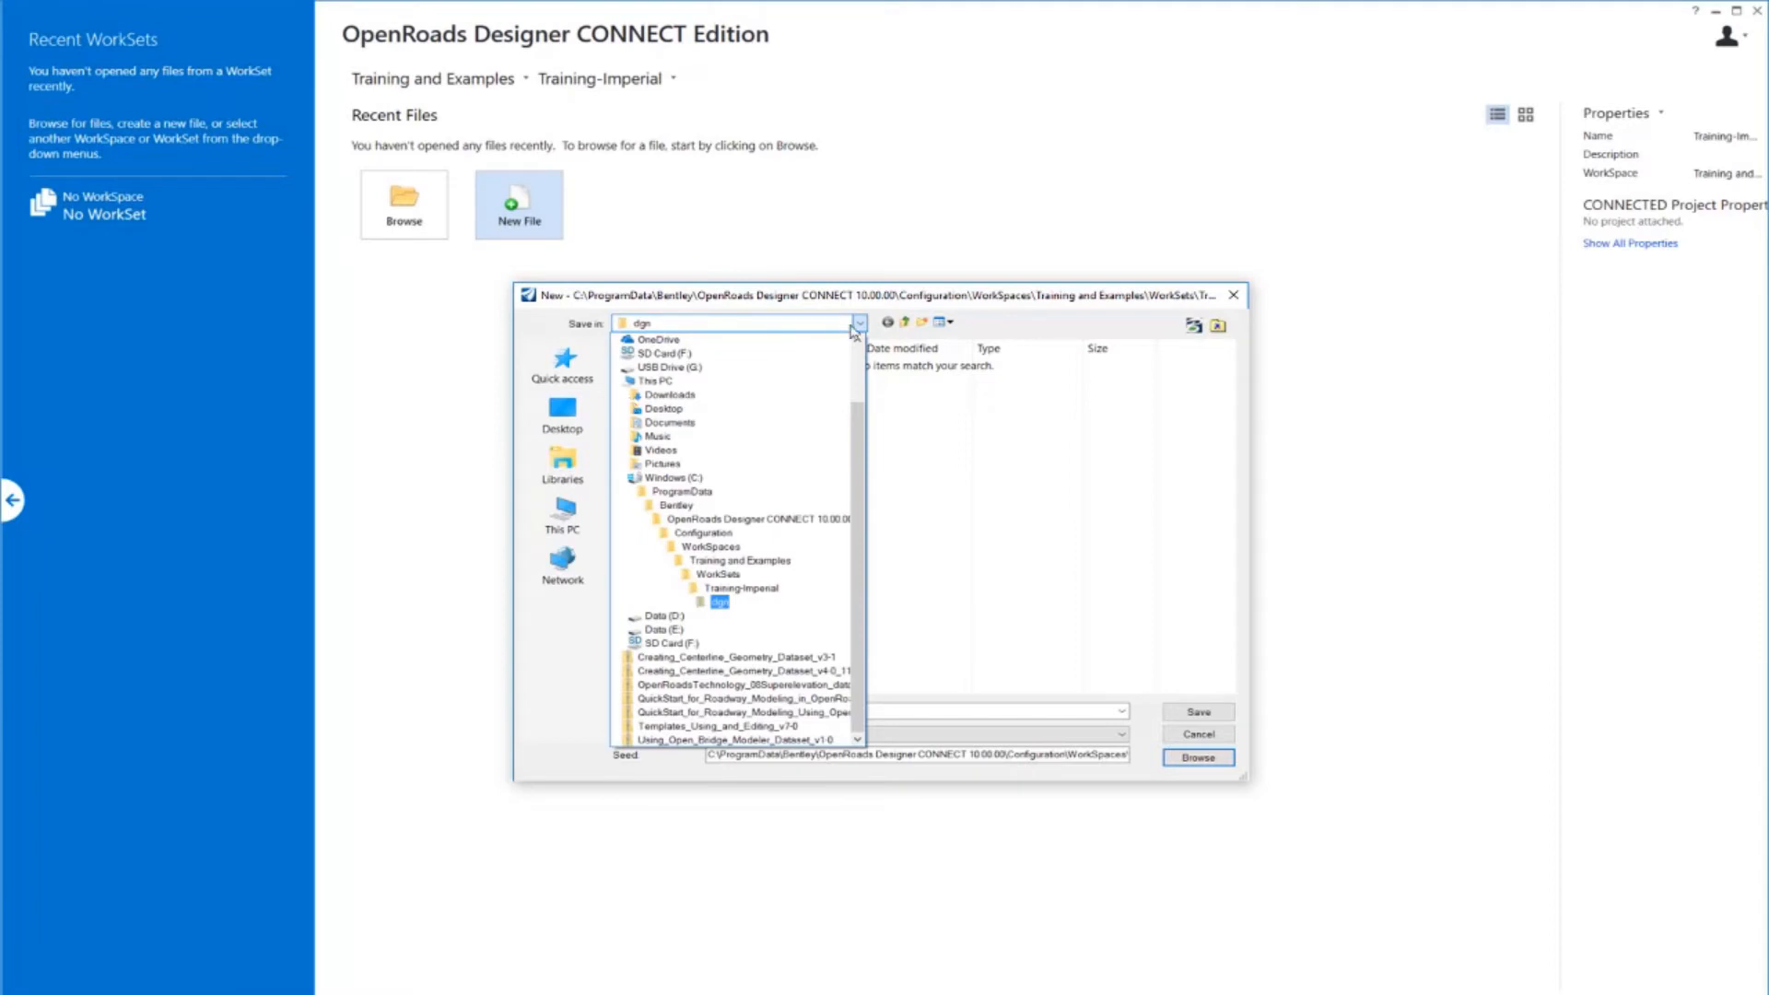
left_click(673, 478)
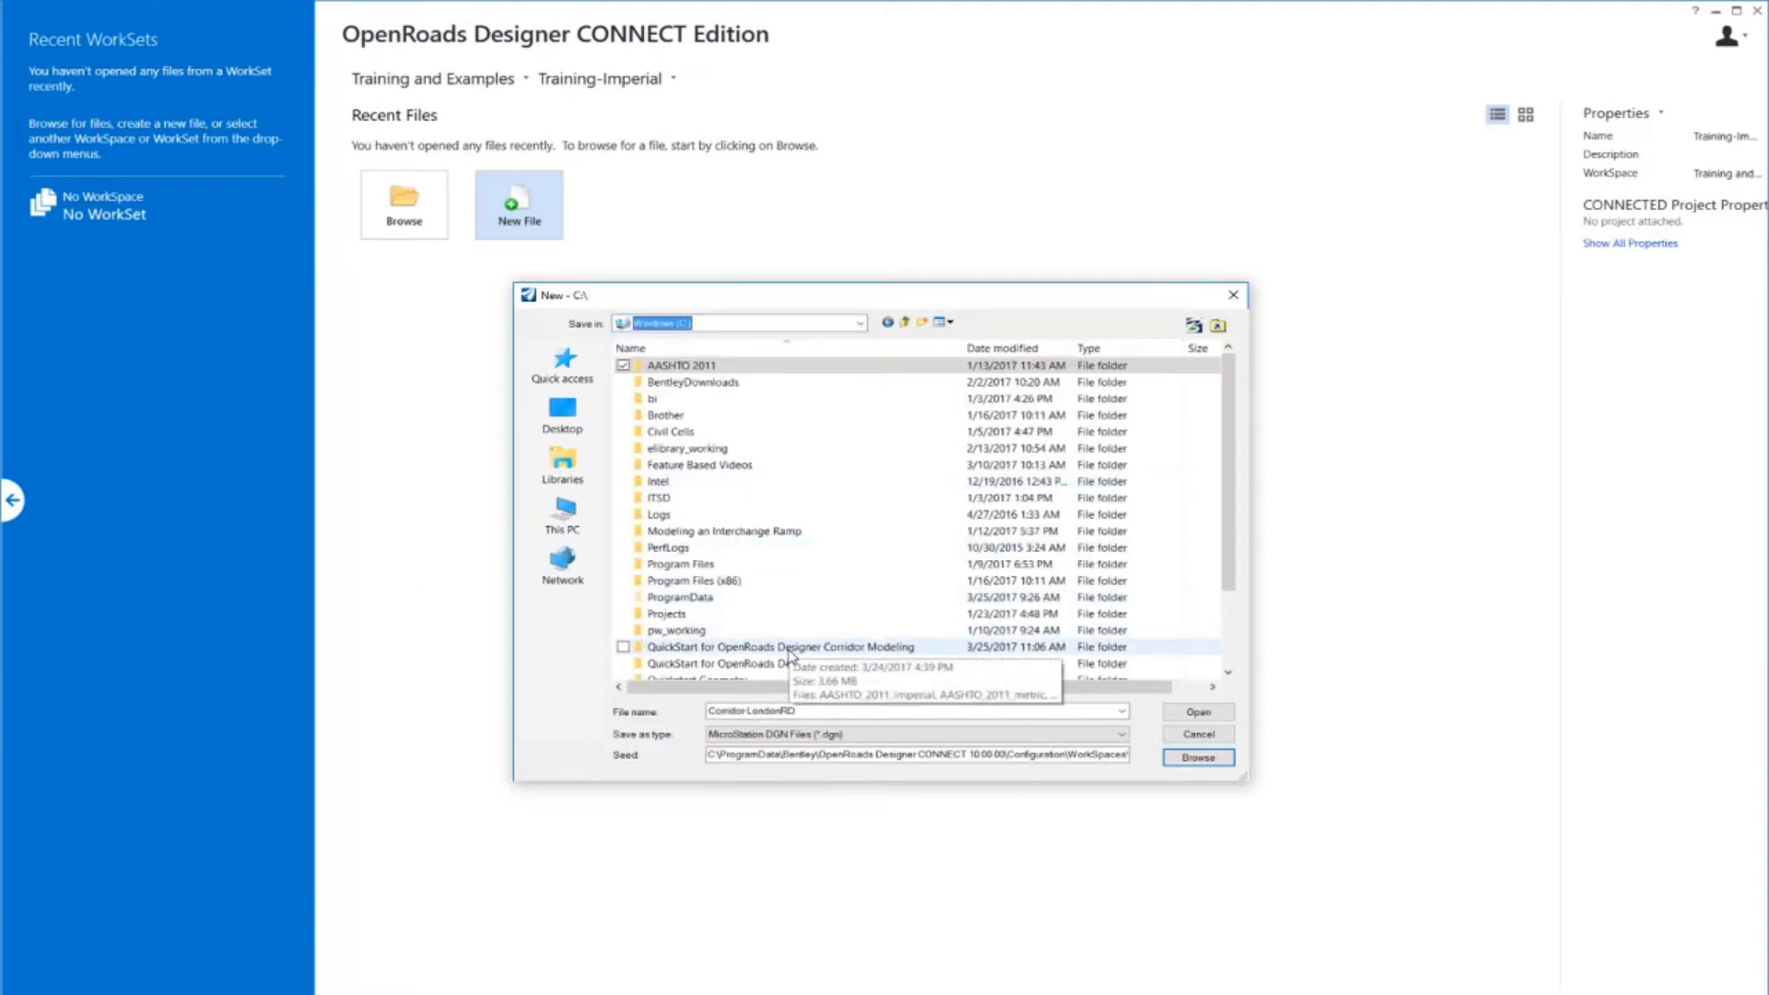
double_click(789, 649)
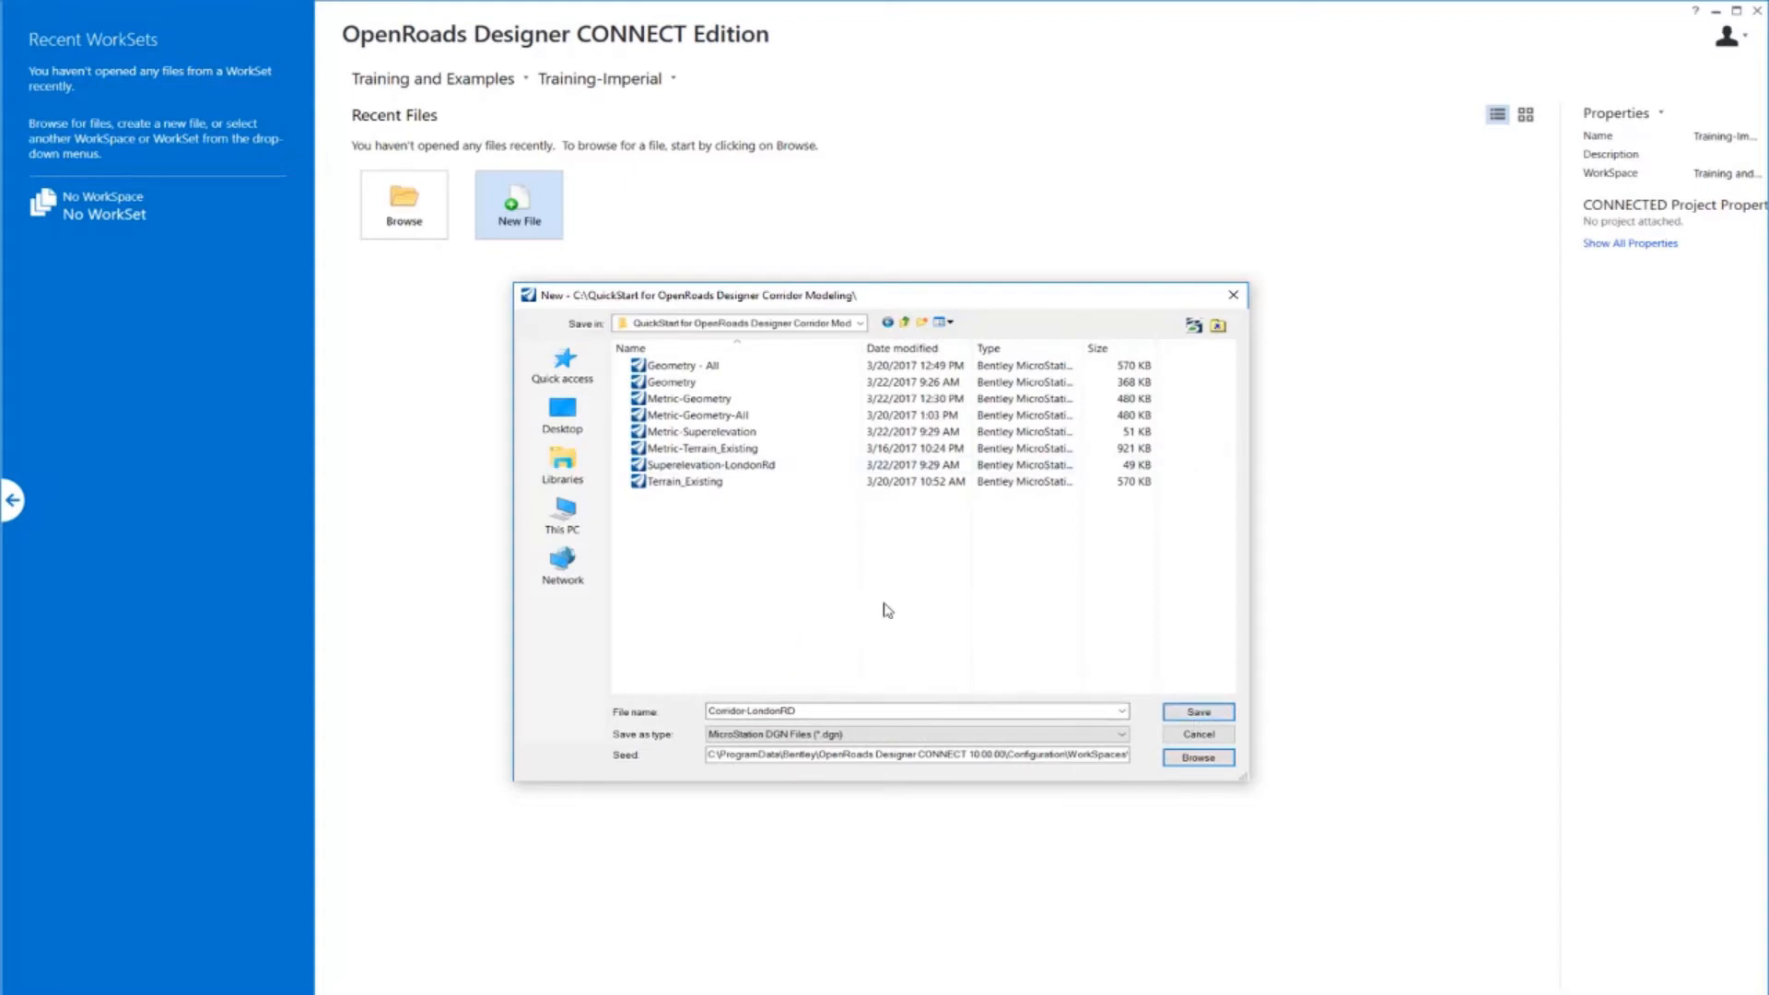
left_click(1199, 712)
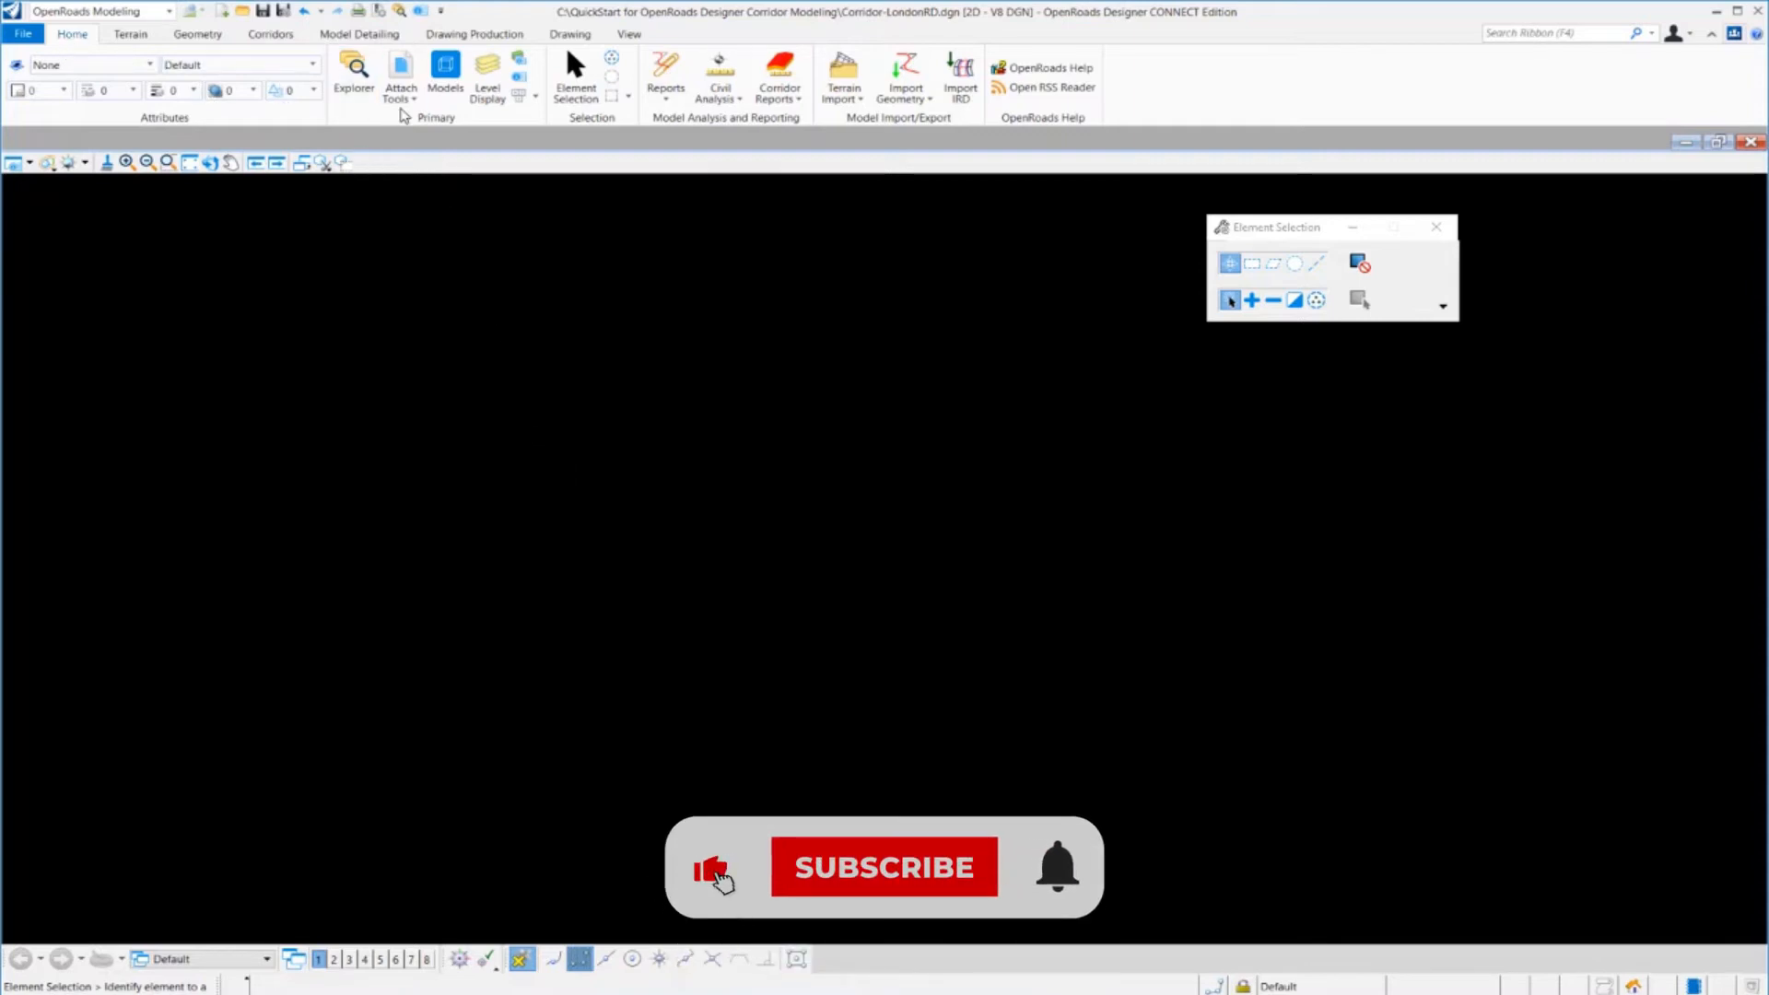
Attach Terrain_Existing as a reference using the Coincident World attachment method.
left_click(400, 92)
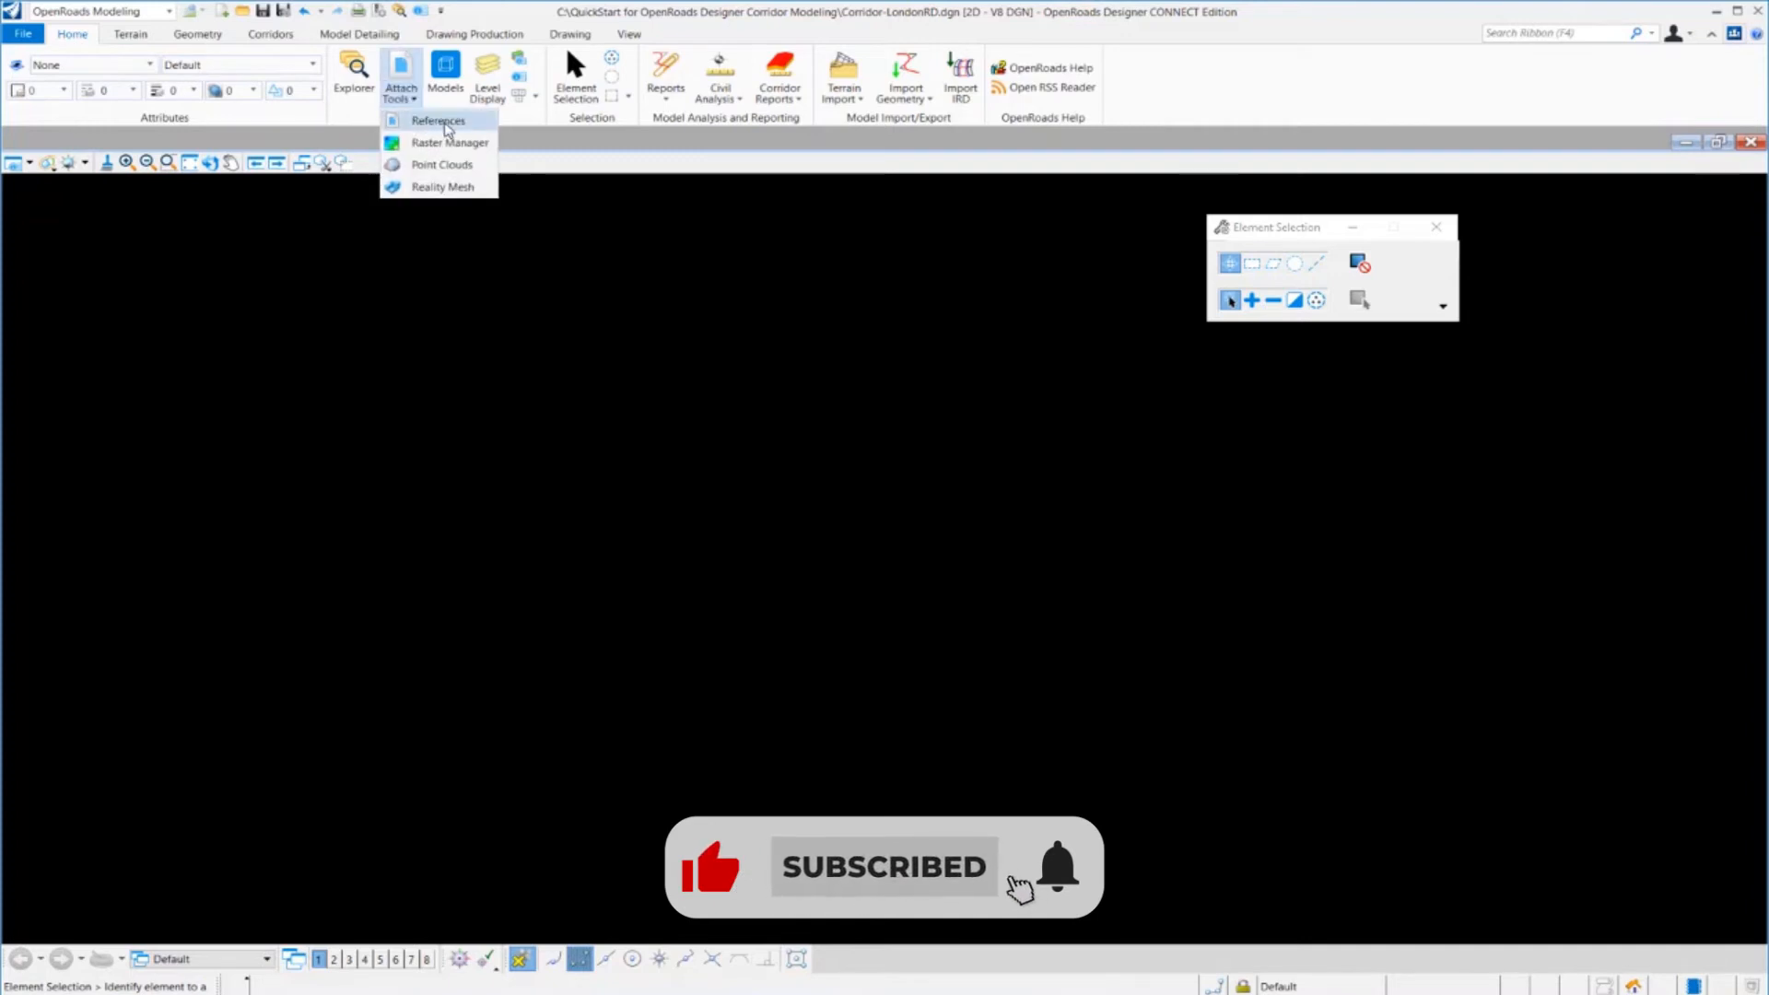
left_click(428, 122)
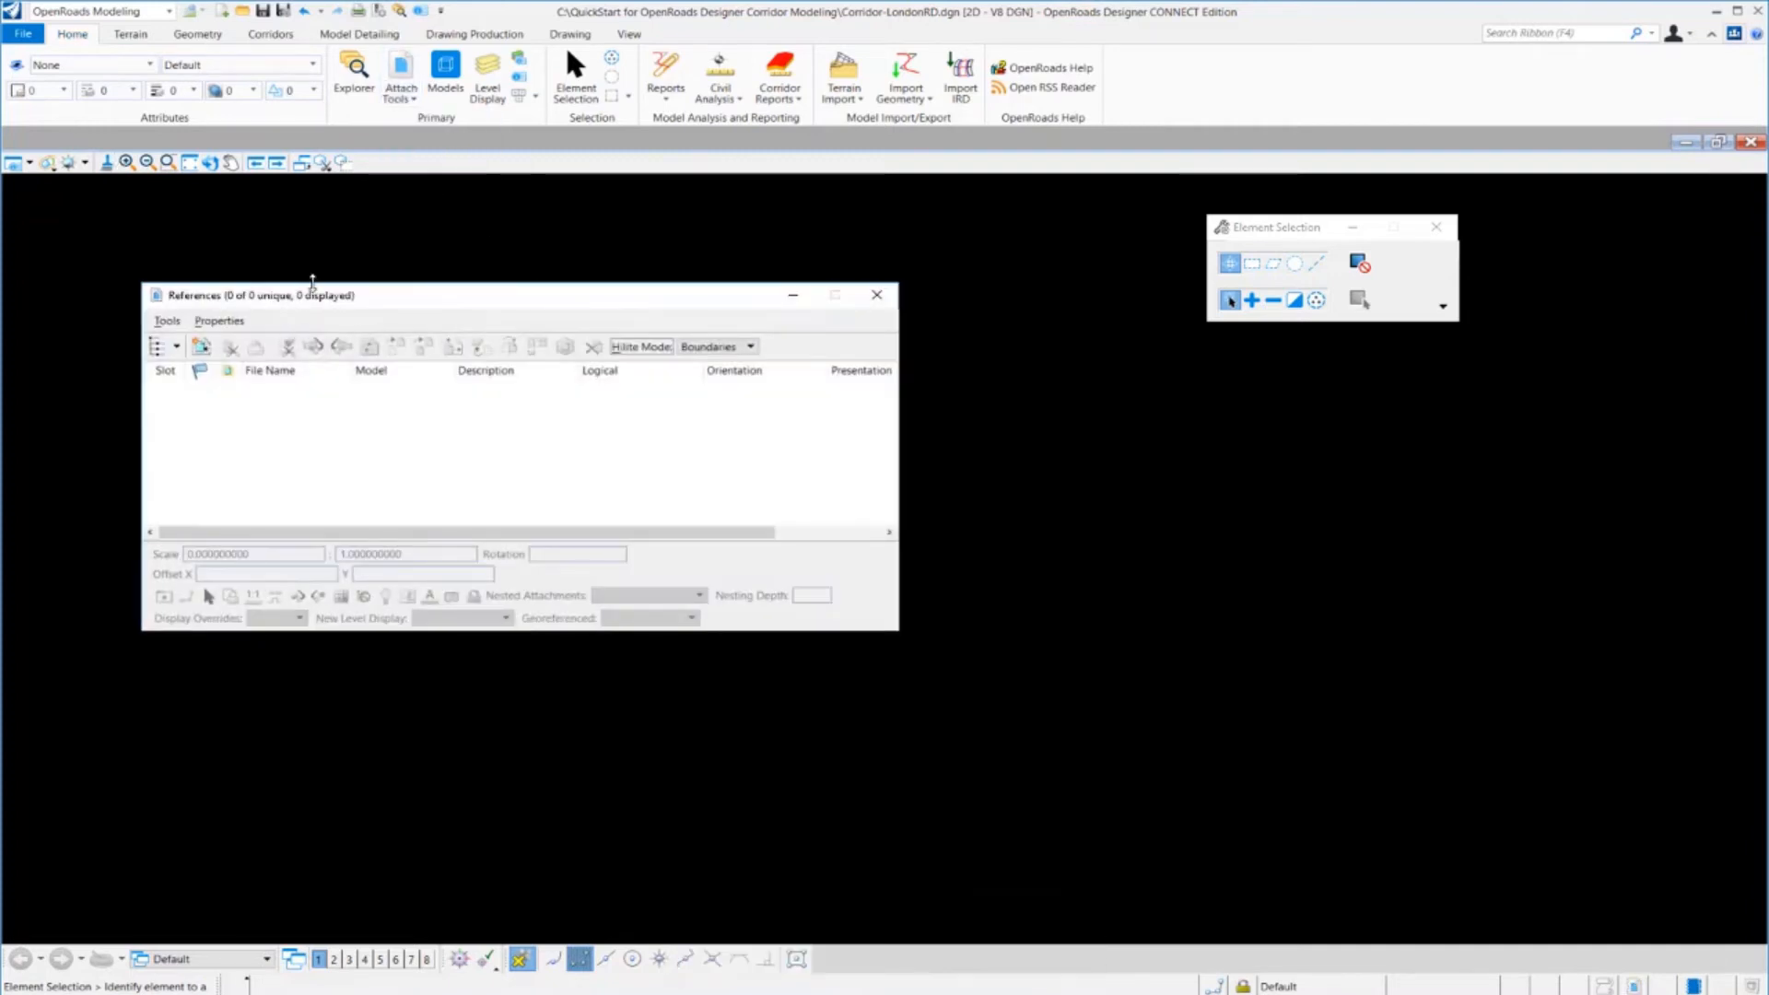
left_click_drag(368, 293, 507, 259)
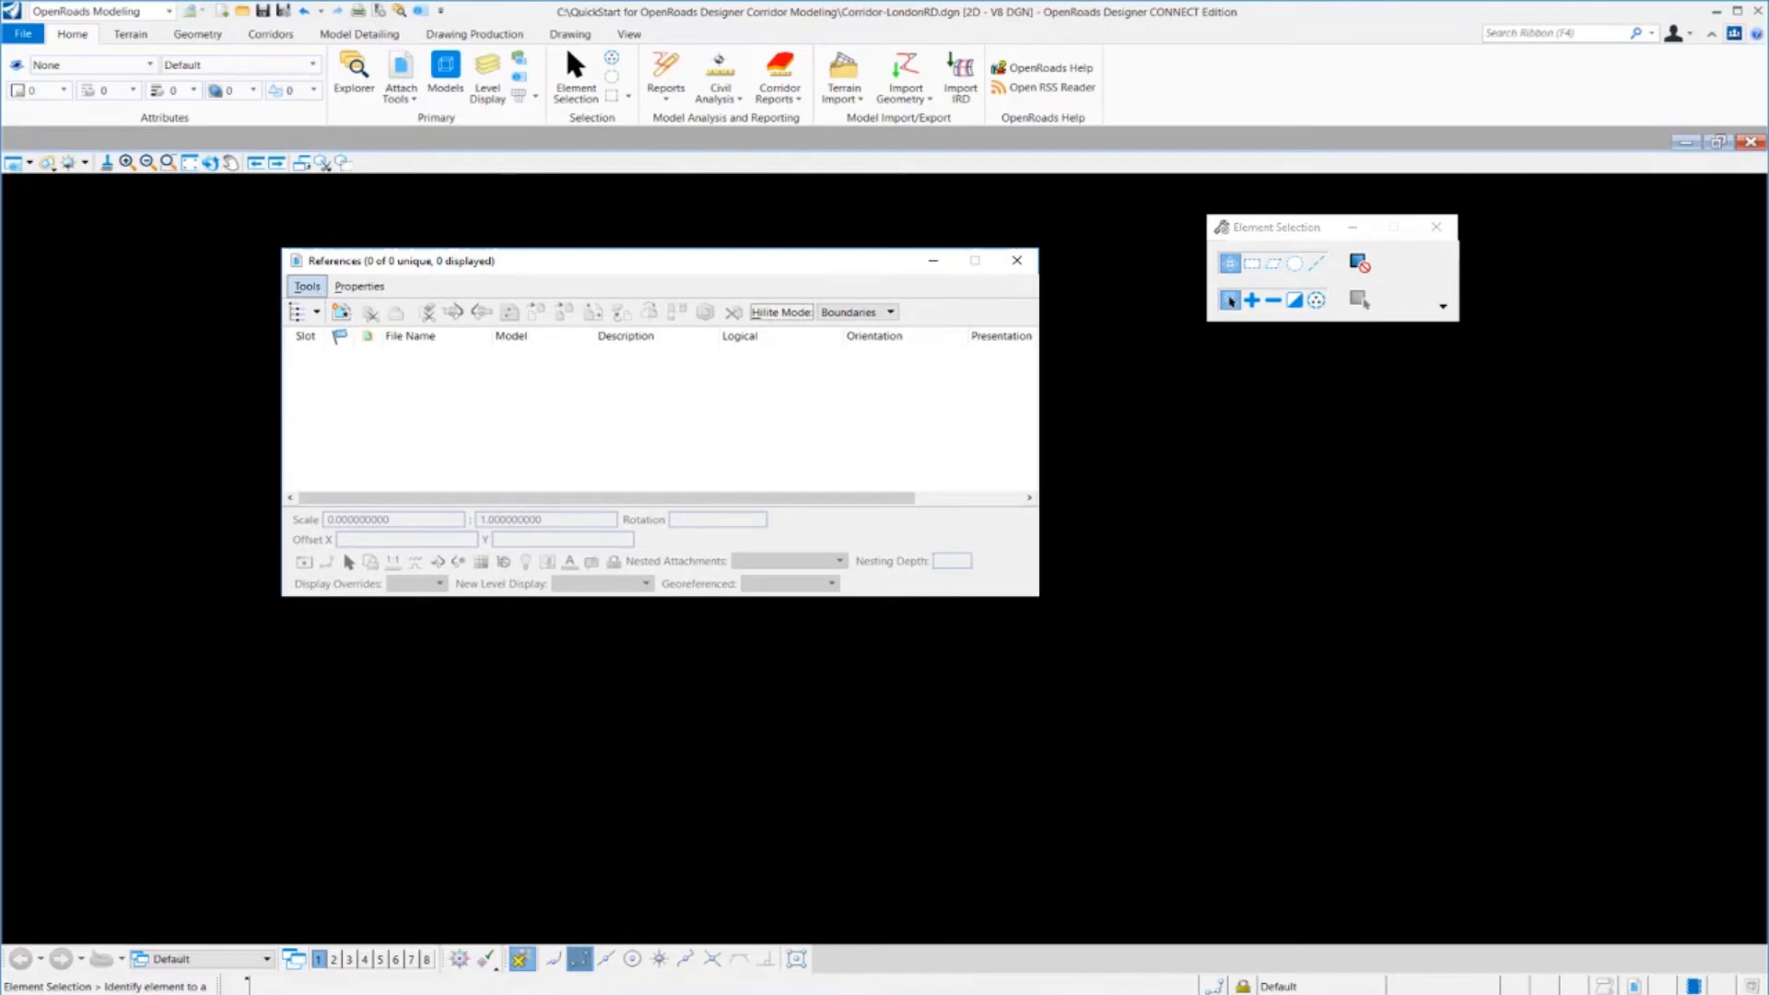
left_click(319, 290)
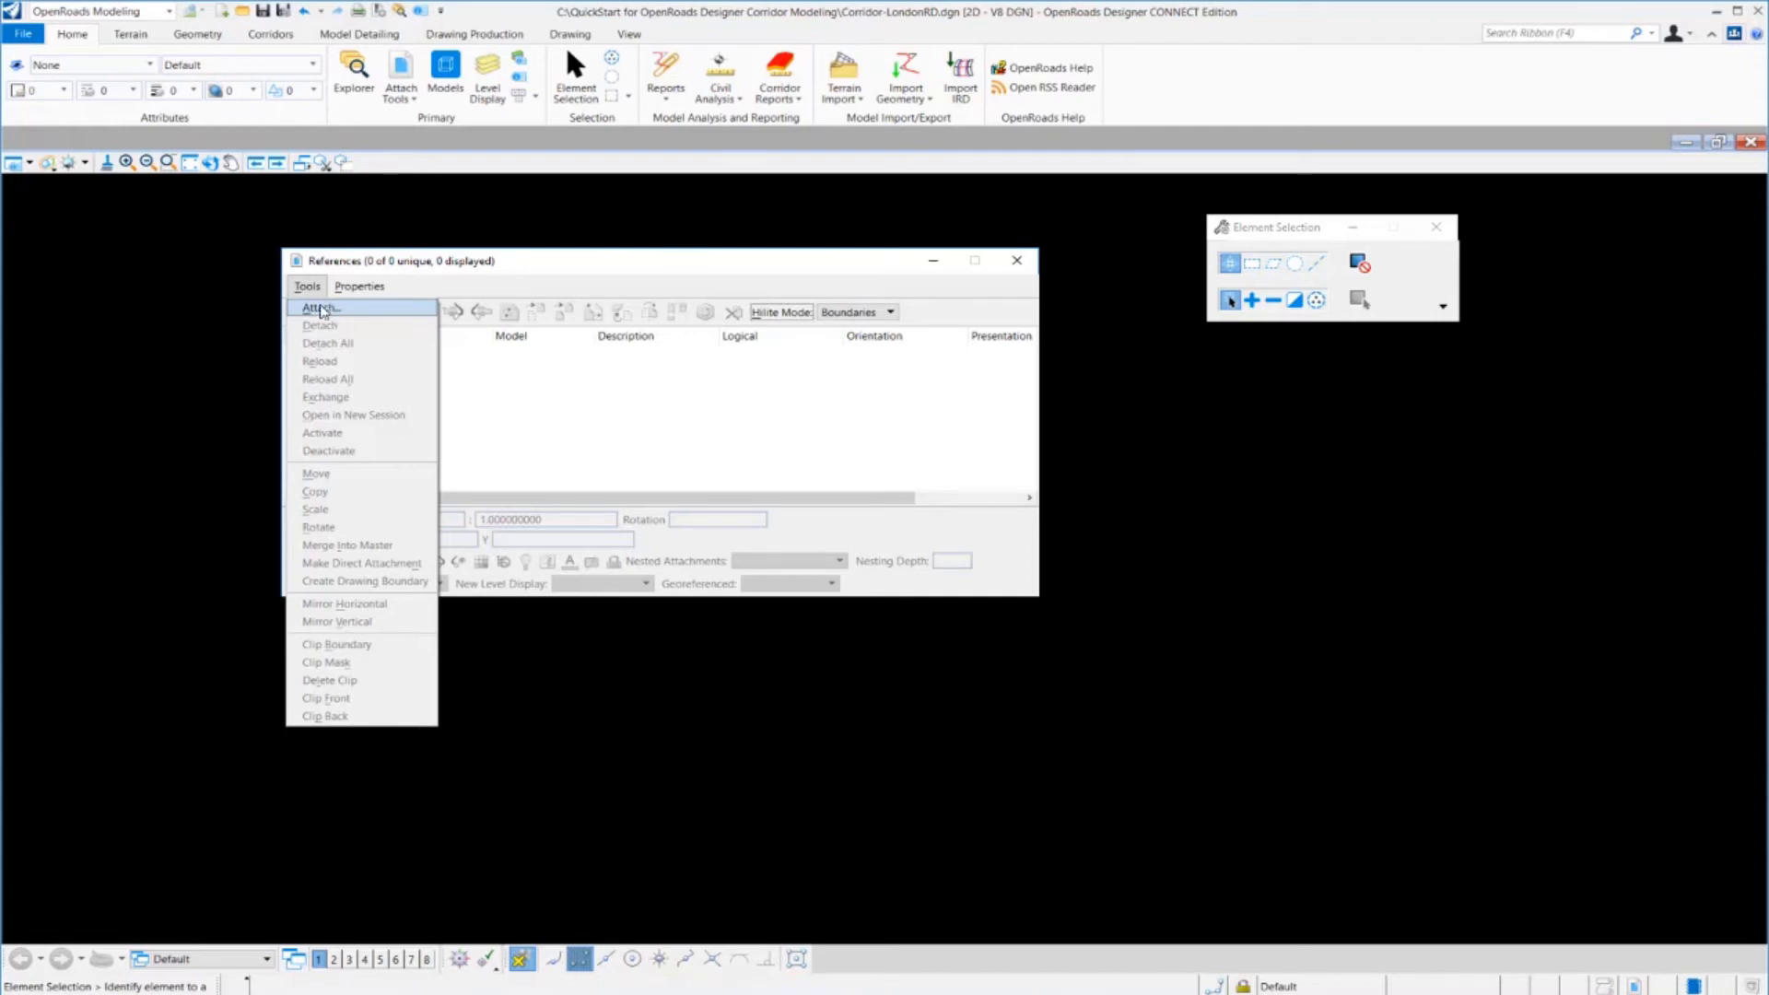
left_click(324, 310)
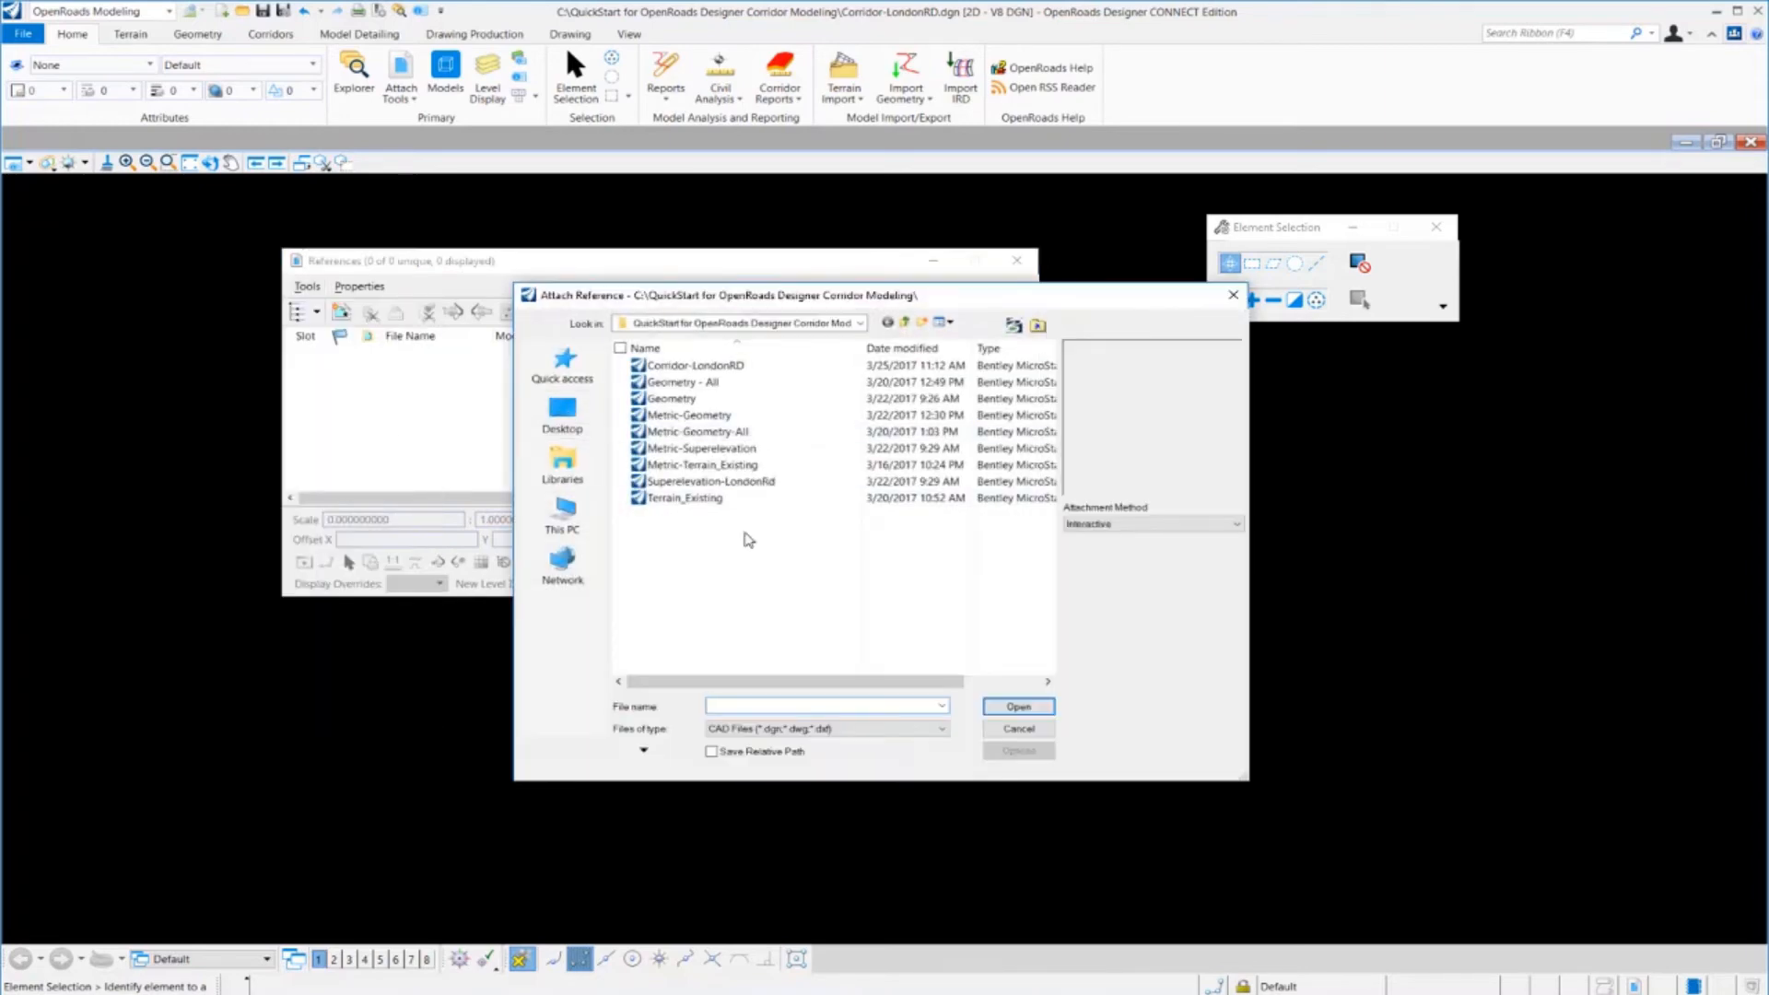
left_click(732, 501)
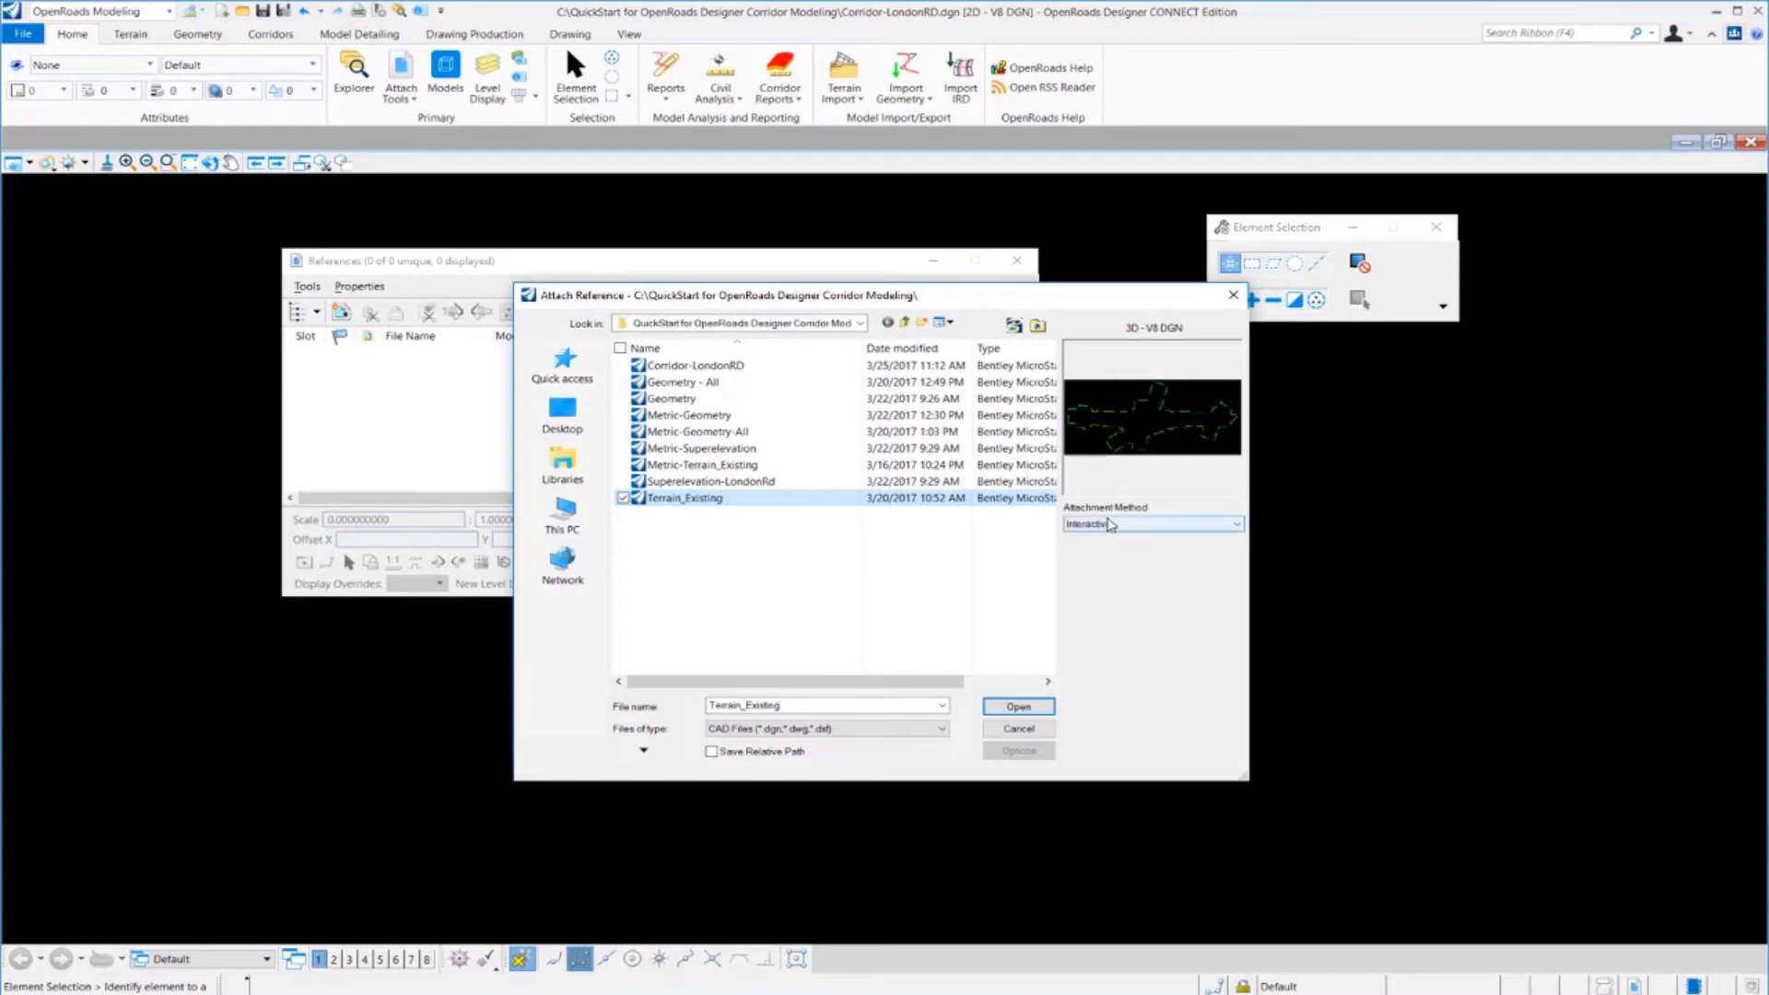
left_click(1157, 525)
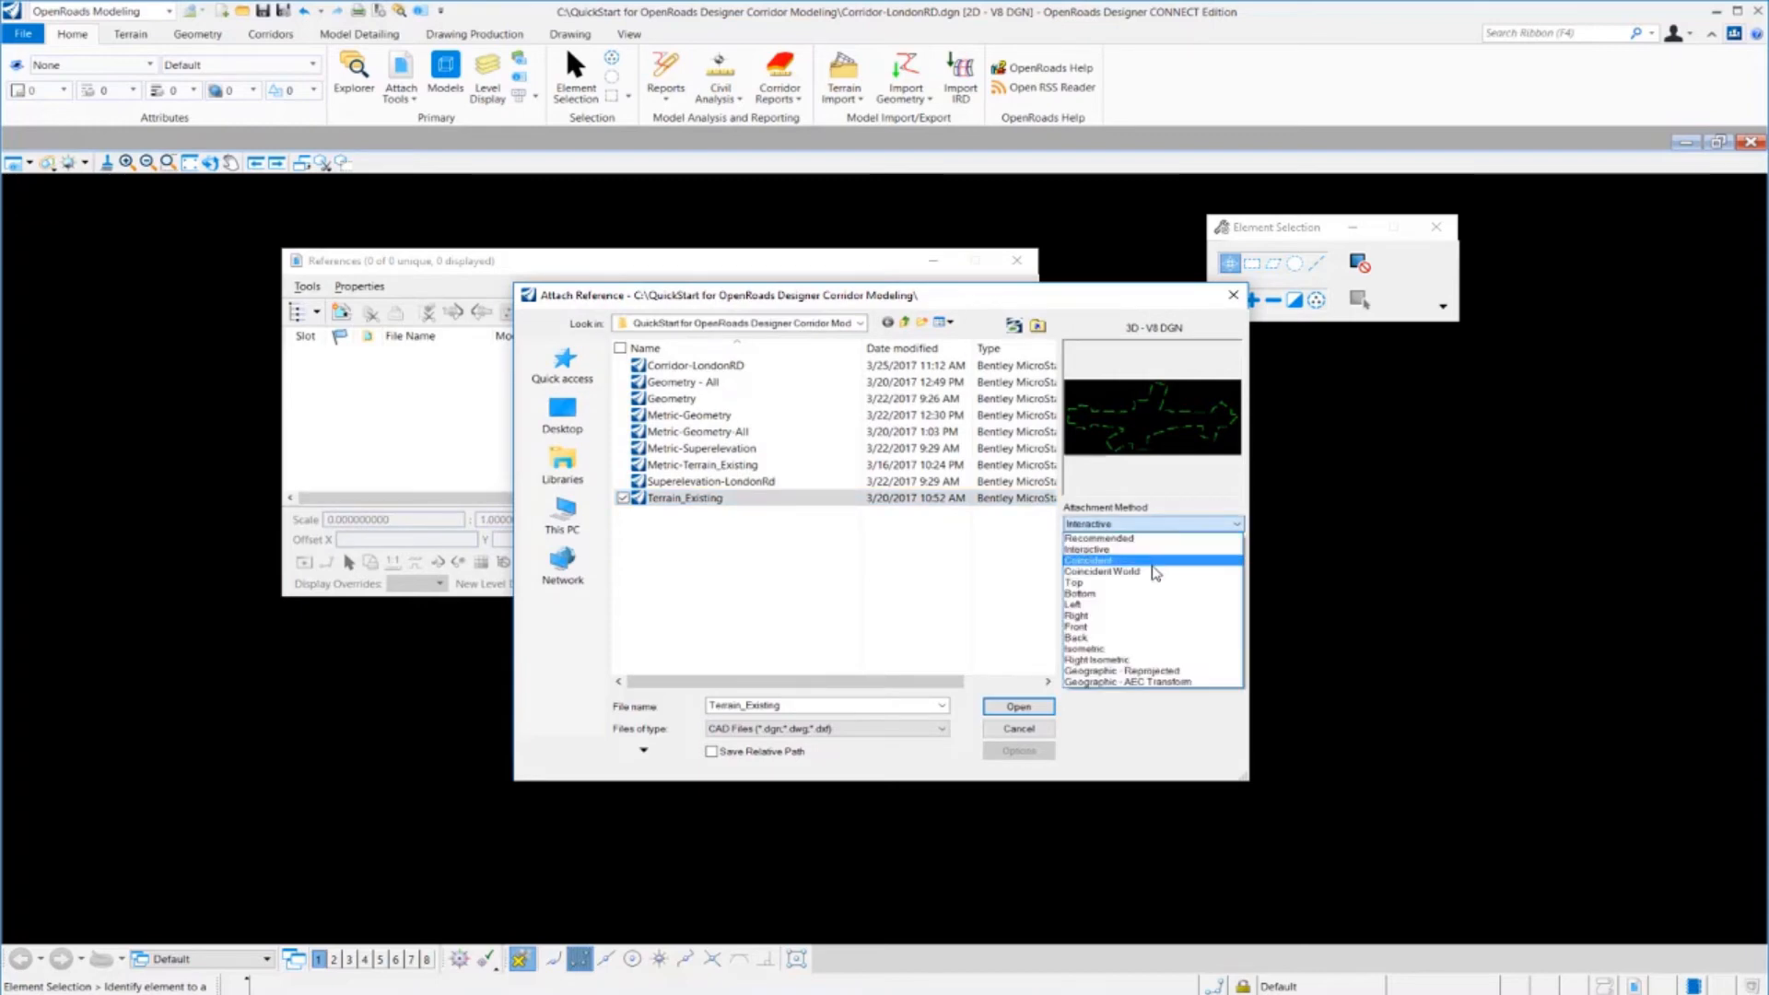
left_click(1156, 571)
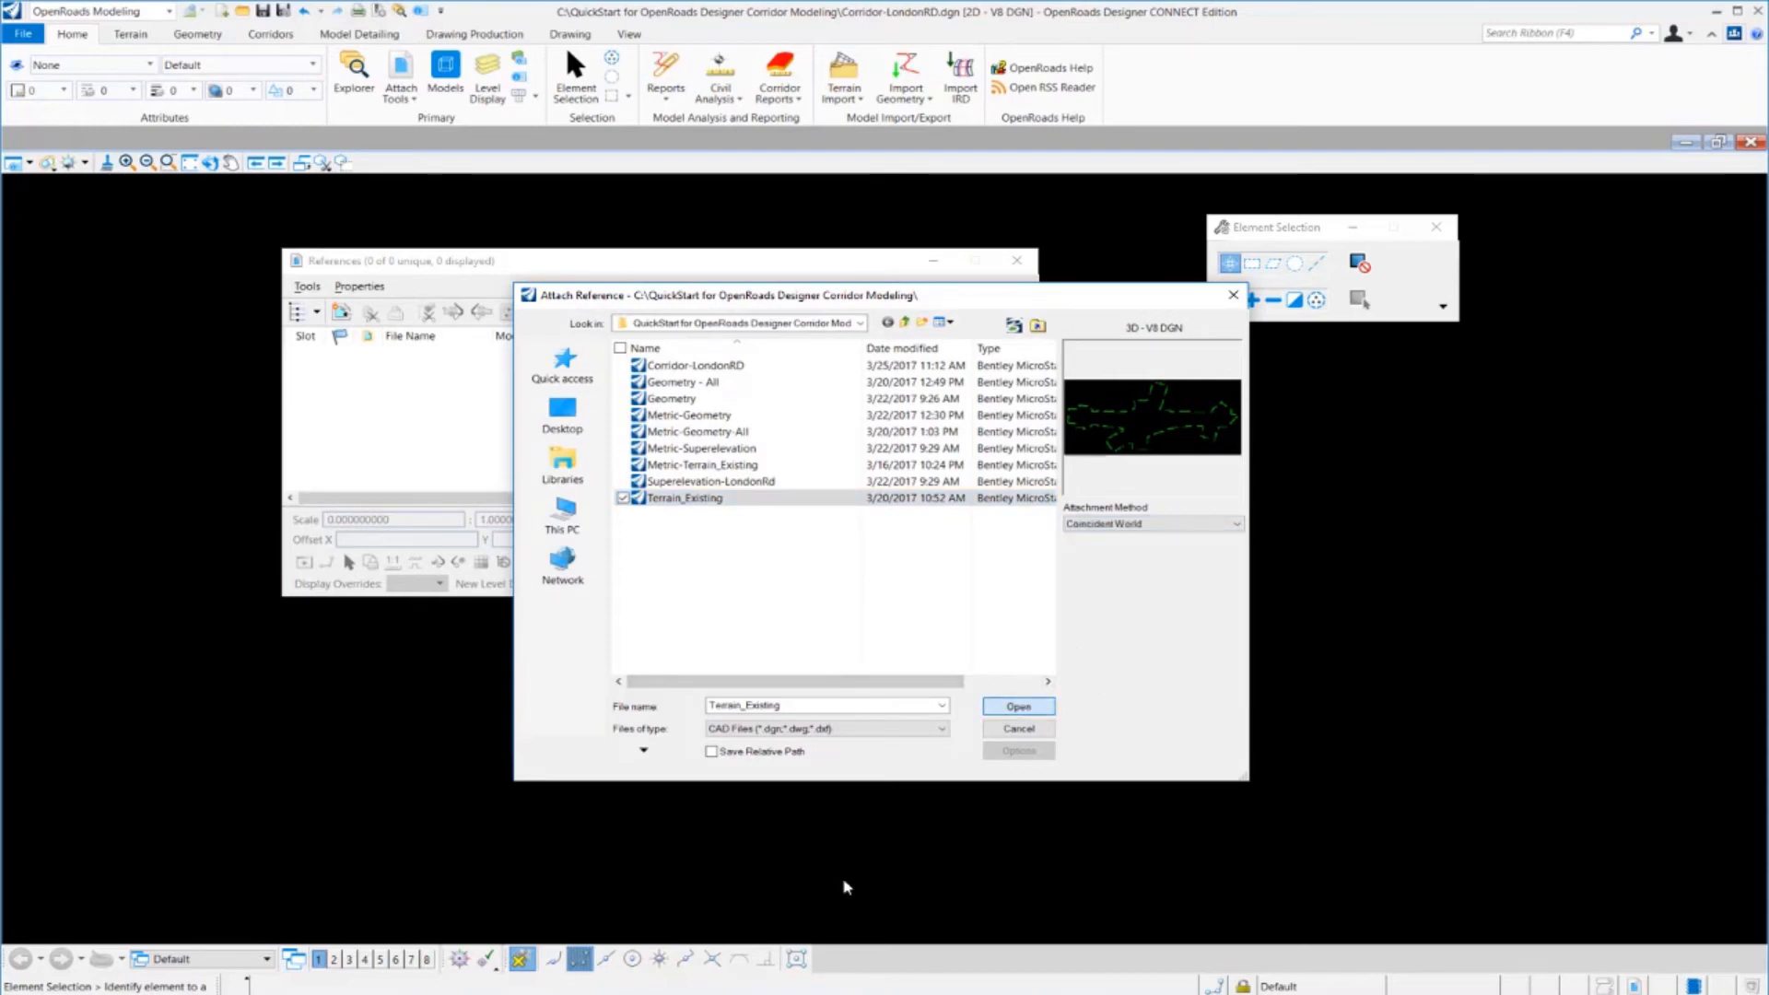
left_click(1018, 706)
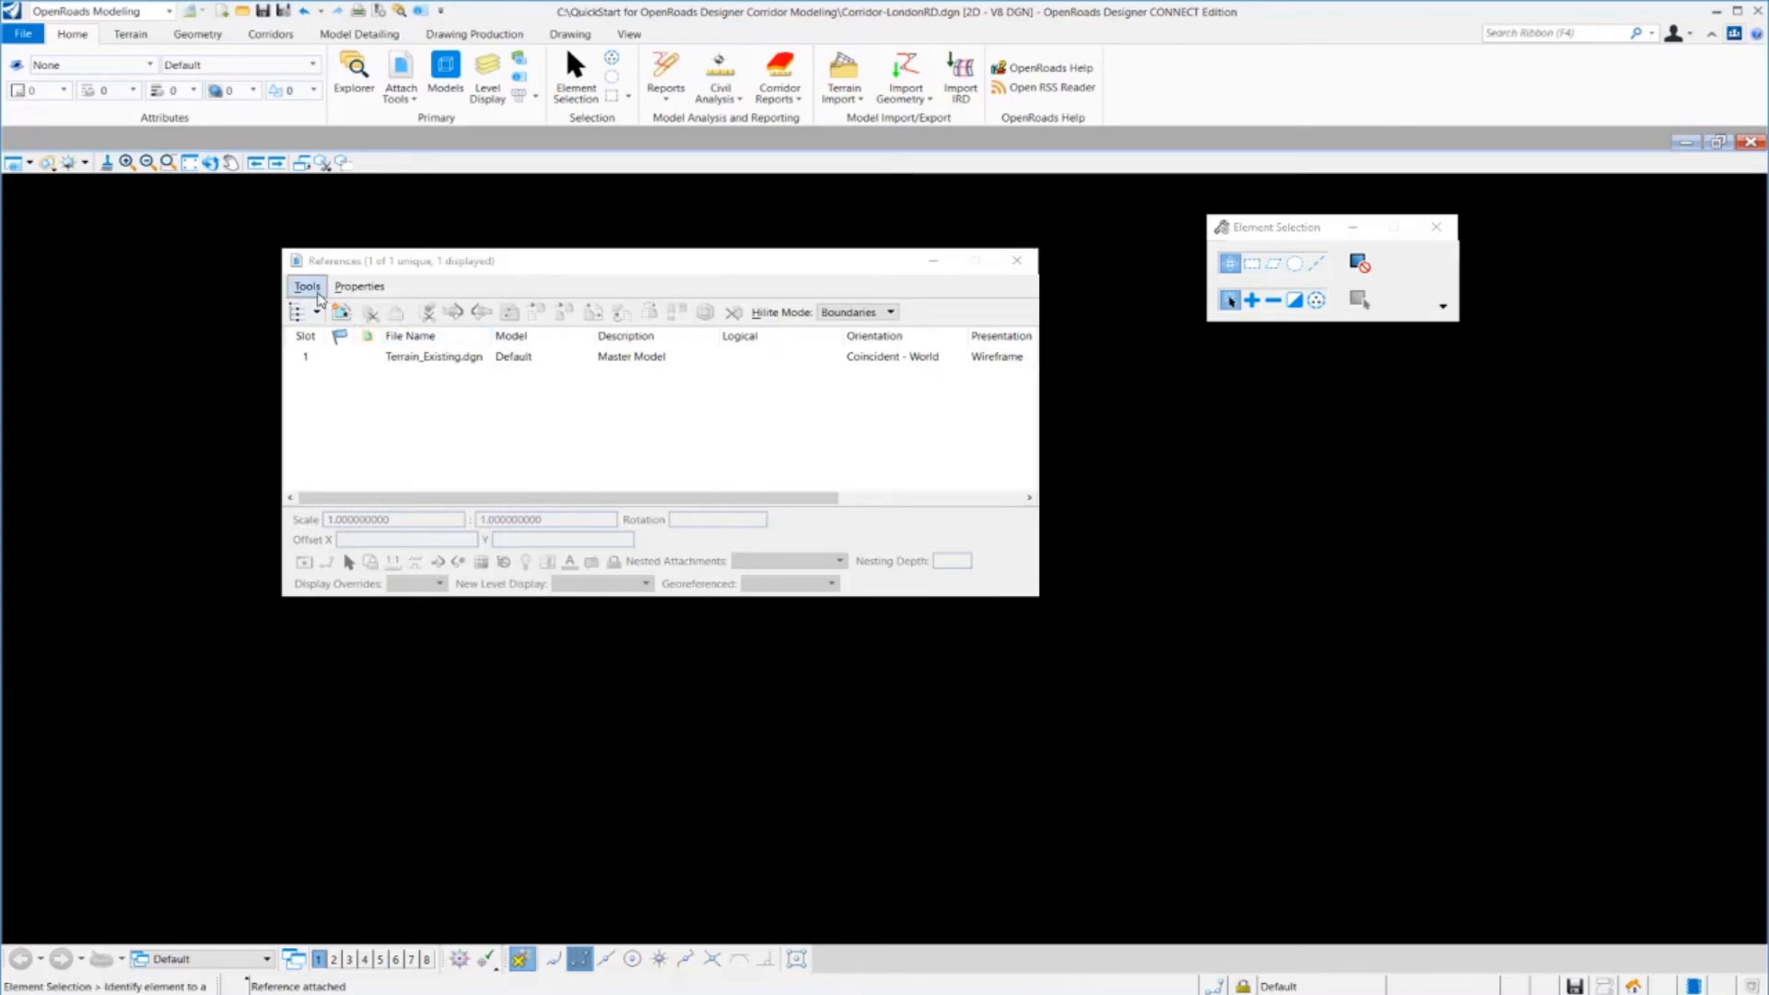
Attach the Geometry file as a second reference with the Coincident World method and close the references list.
left_click(309, 289)
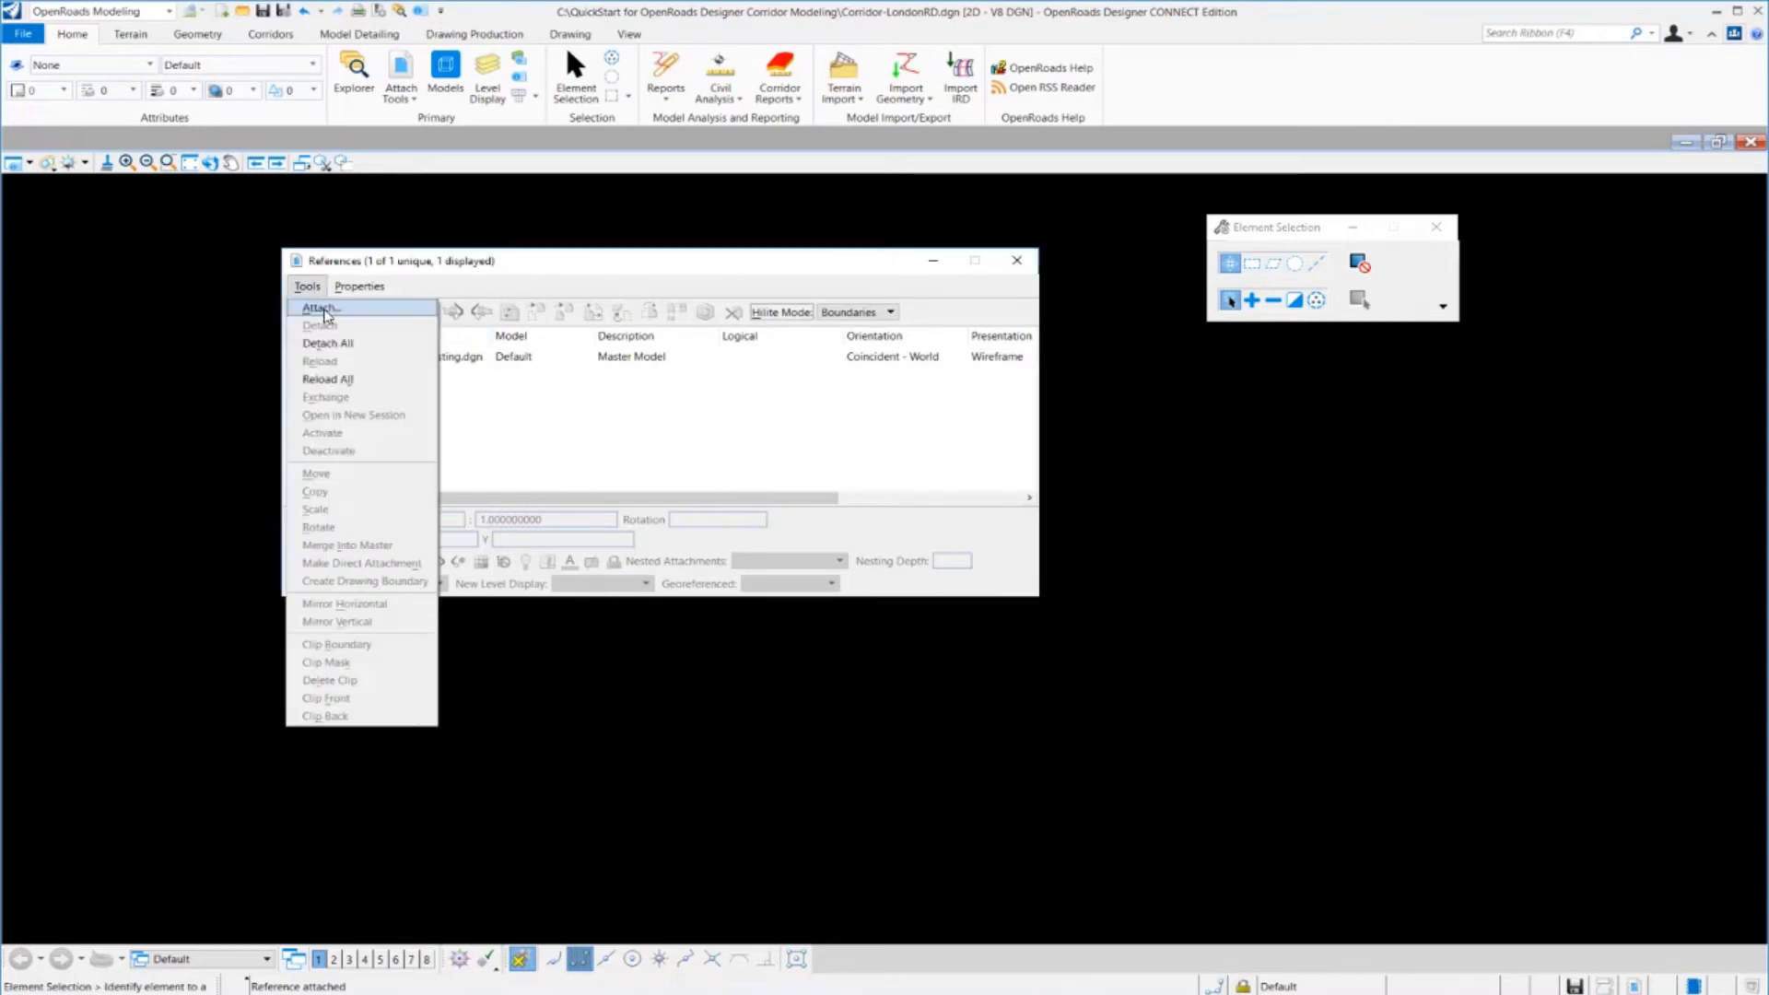
left_click(322, 310)
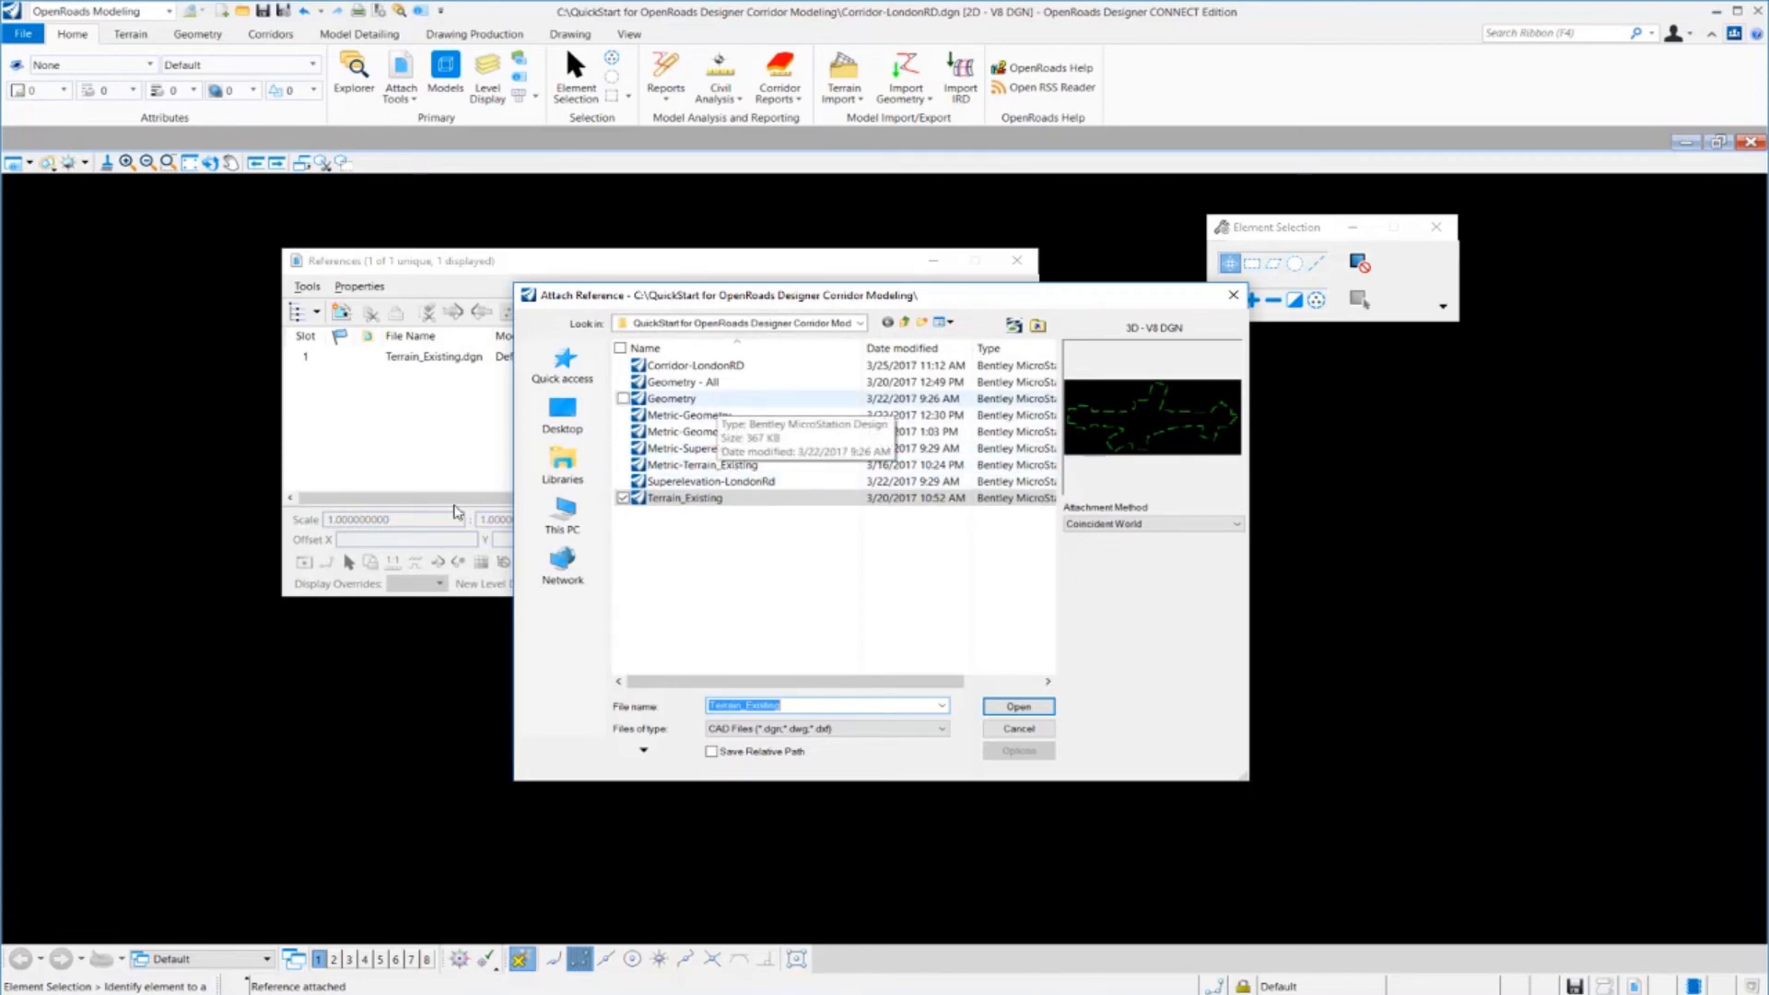
left_click(811, 399)
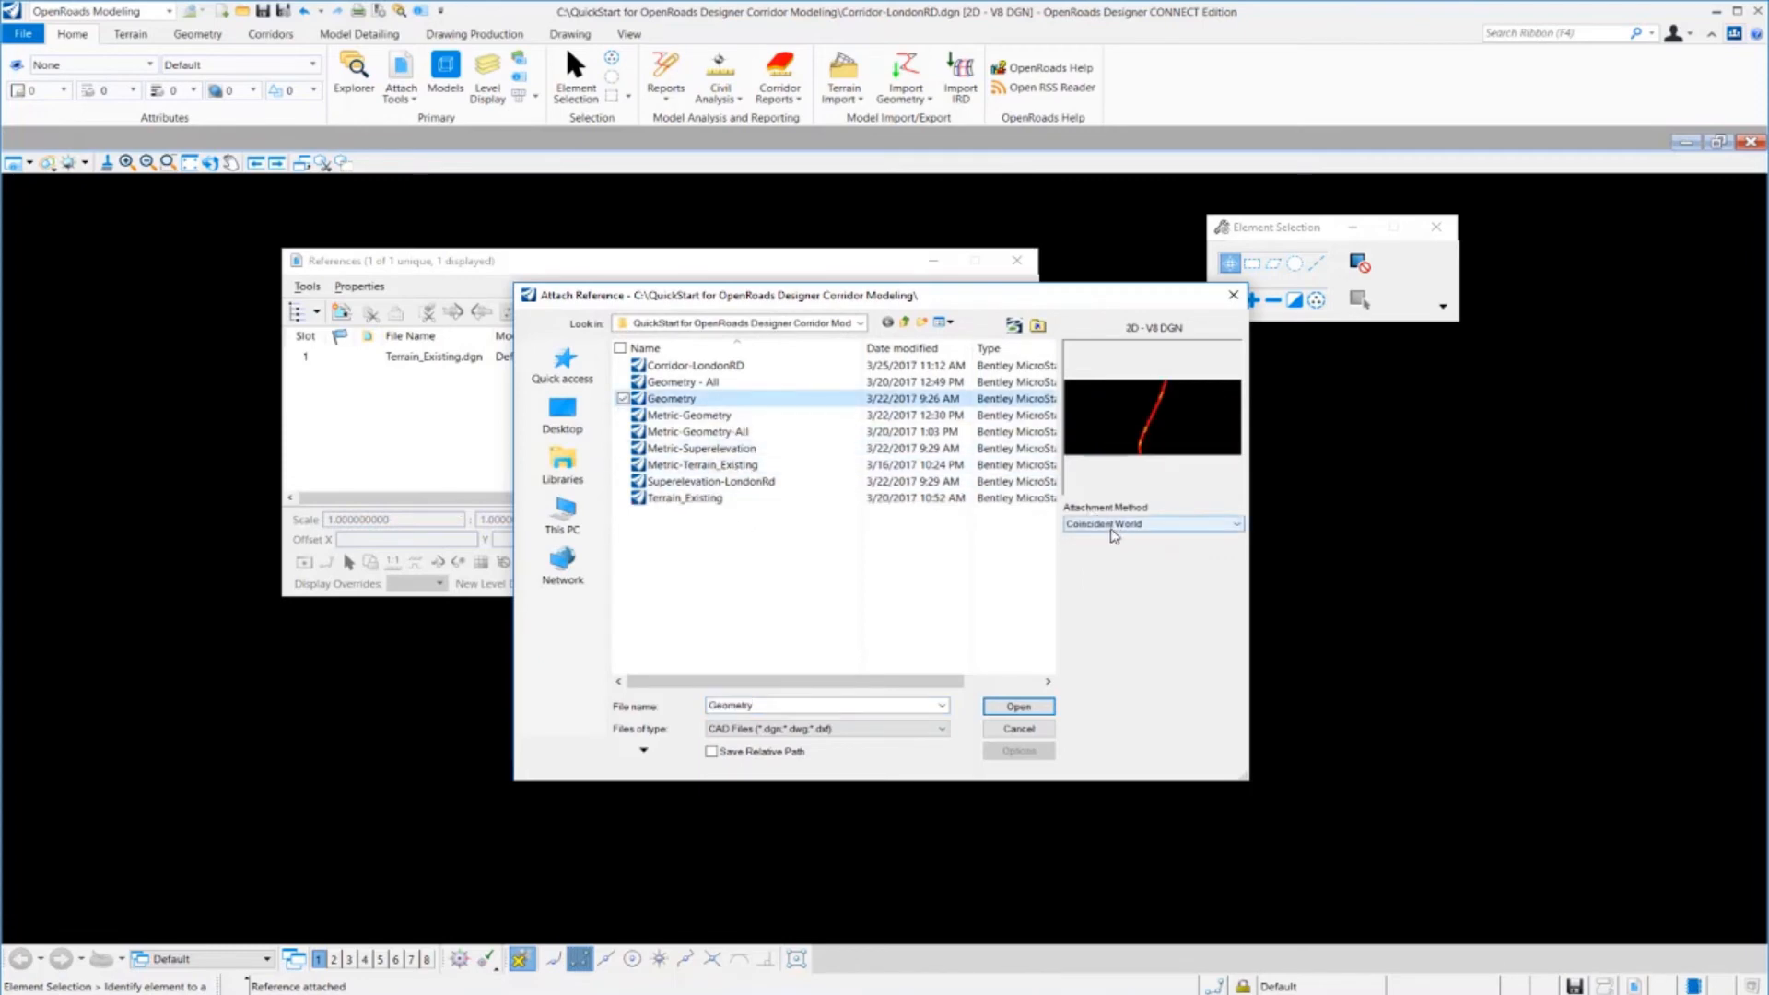
left_click(1112, 524)
left_click(1136, 572)
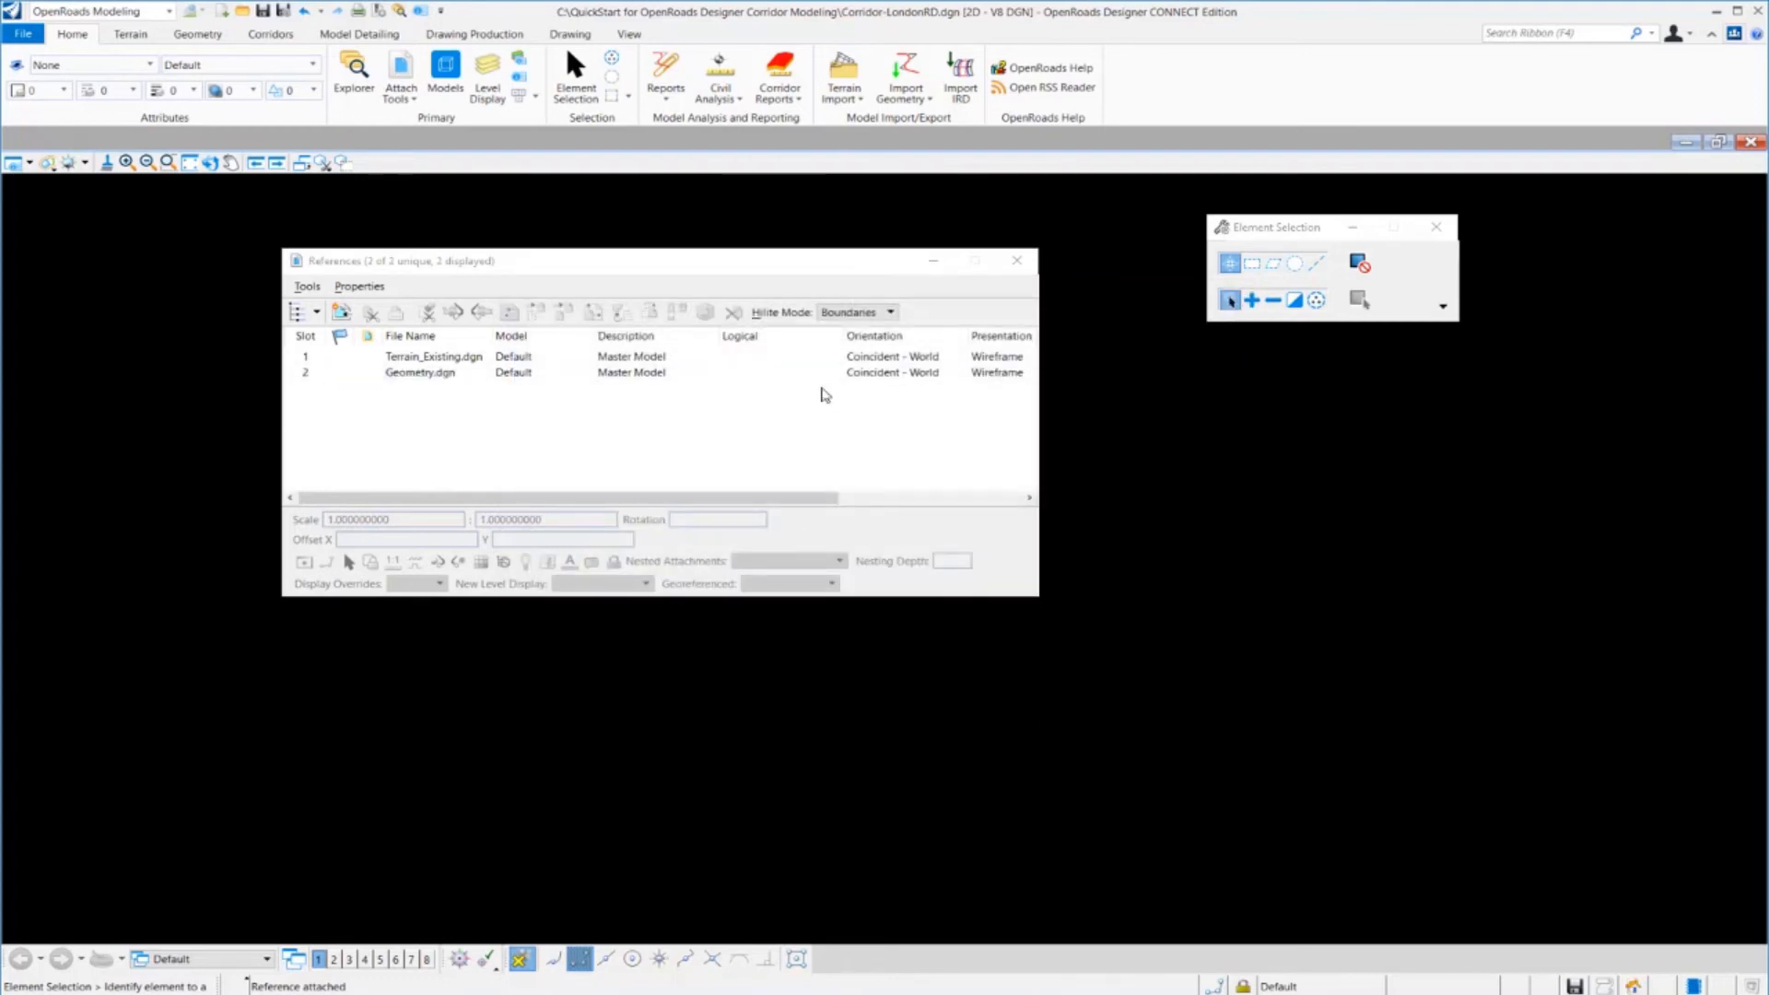
left_click(1017, 262)
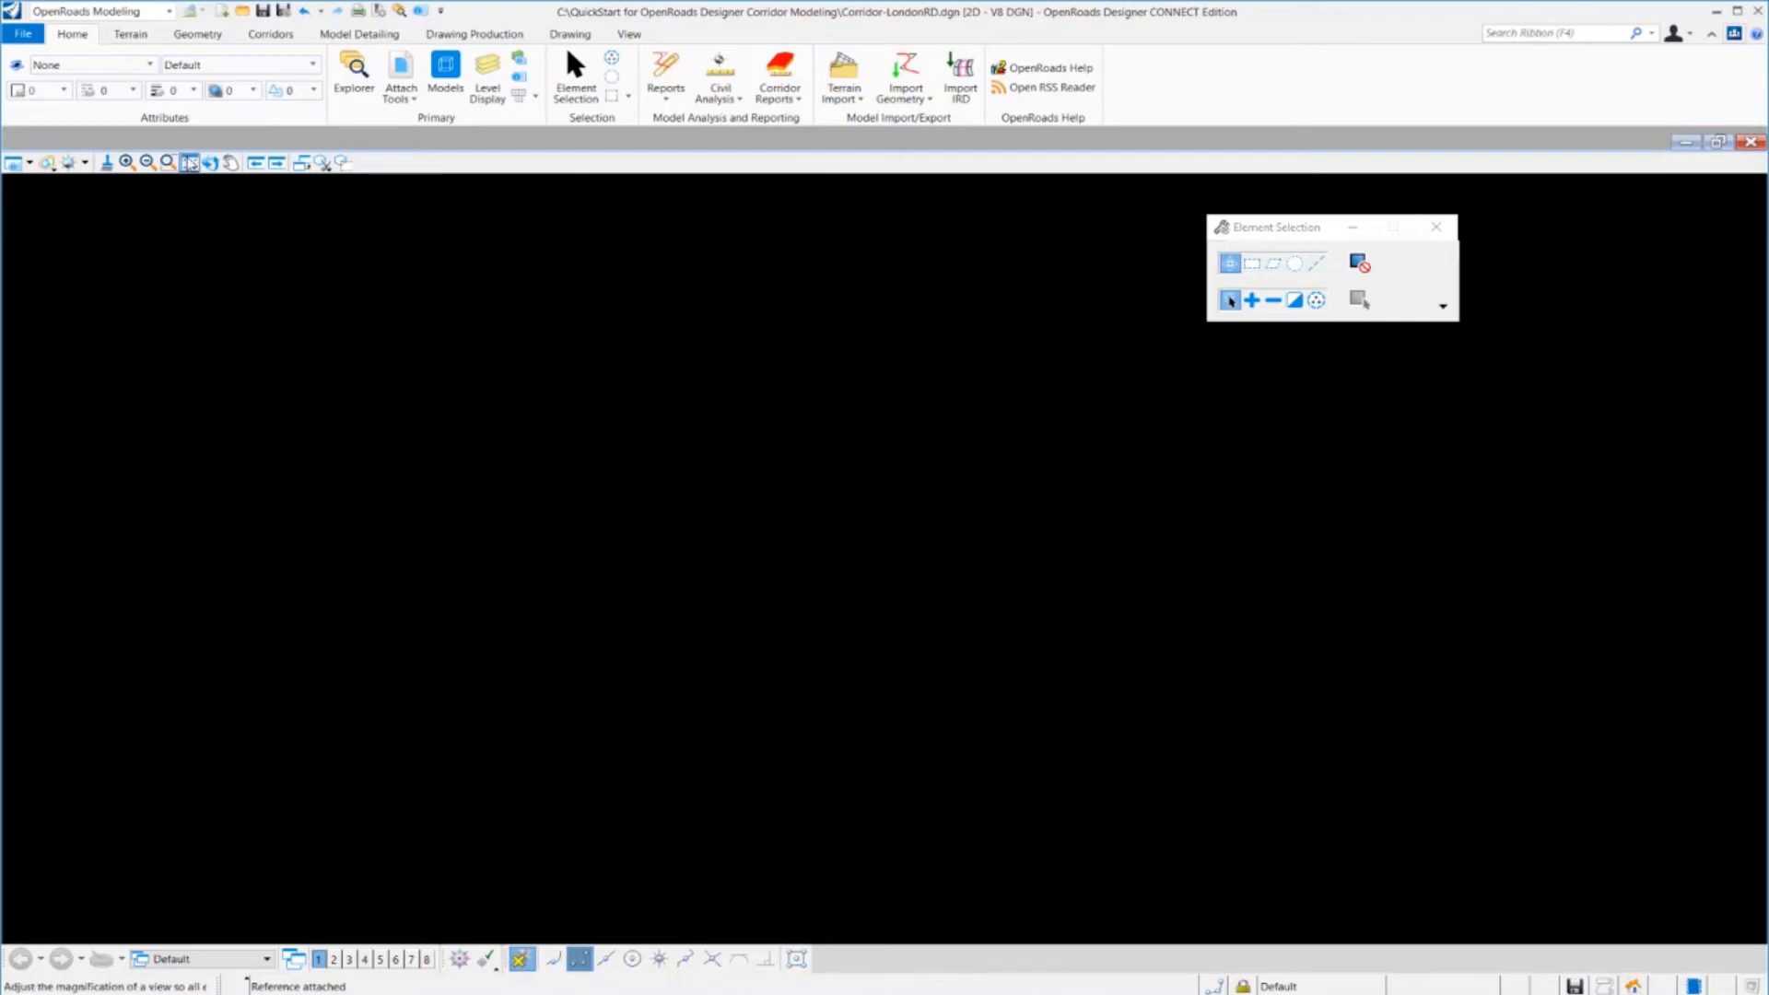
Set the referenced existing terrain as the active terrain model and clear the selection.
left_click(191, 163)
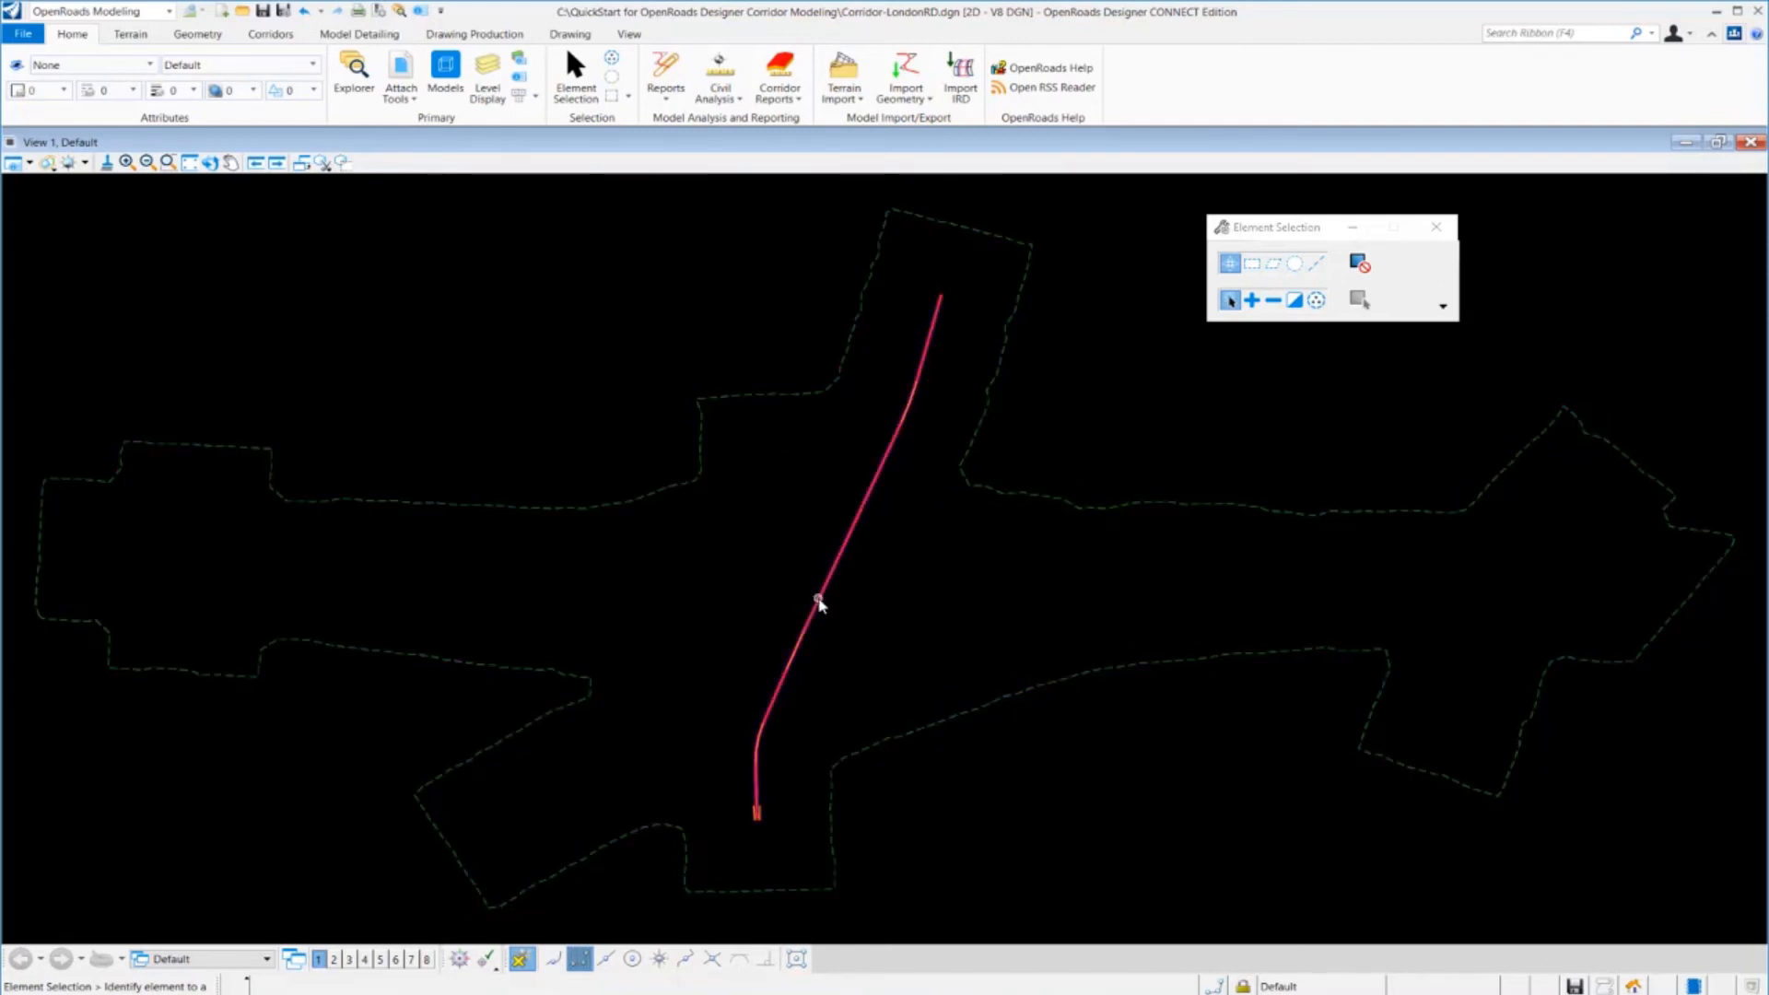
mouse_move(819, 601)
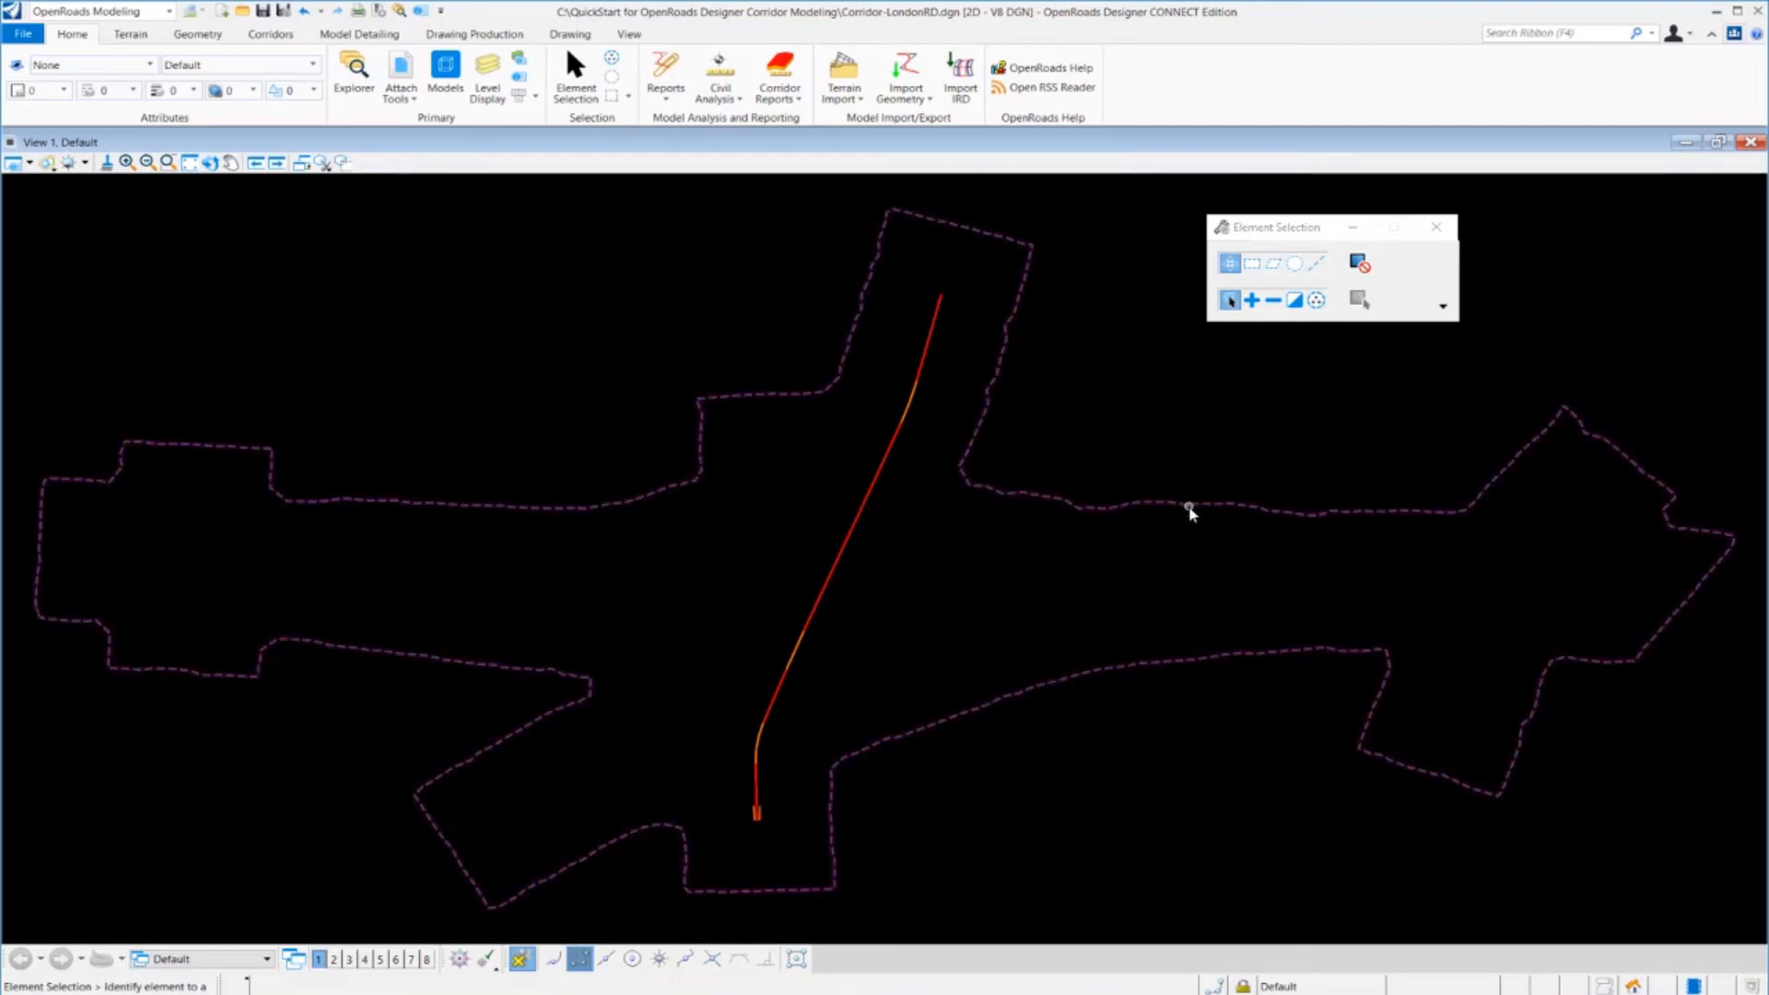
left_click(1047, 637)
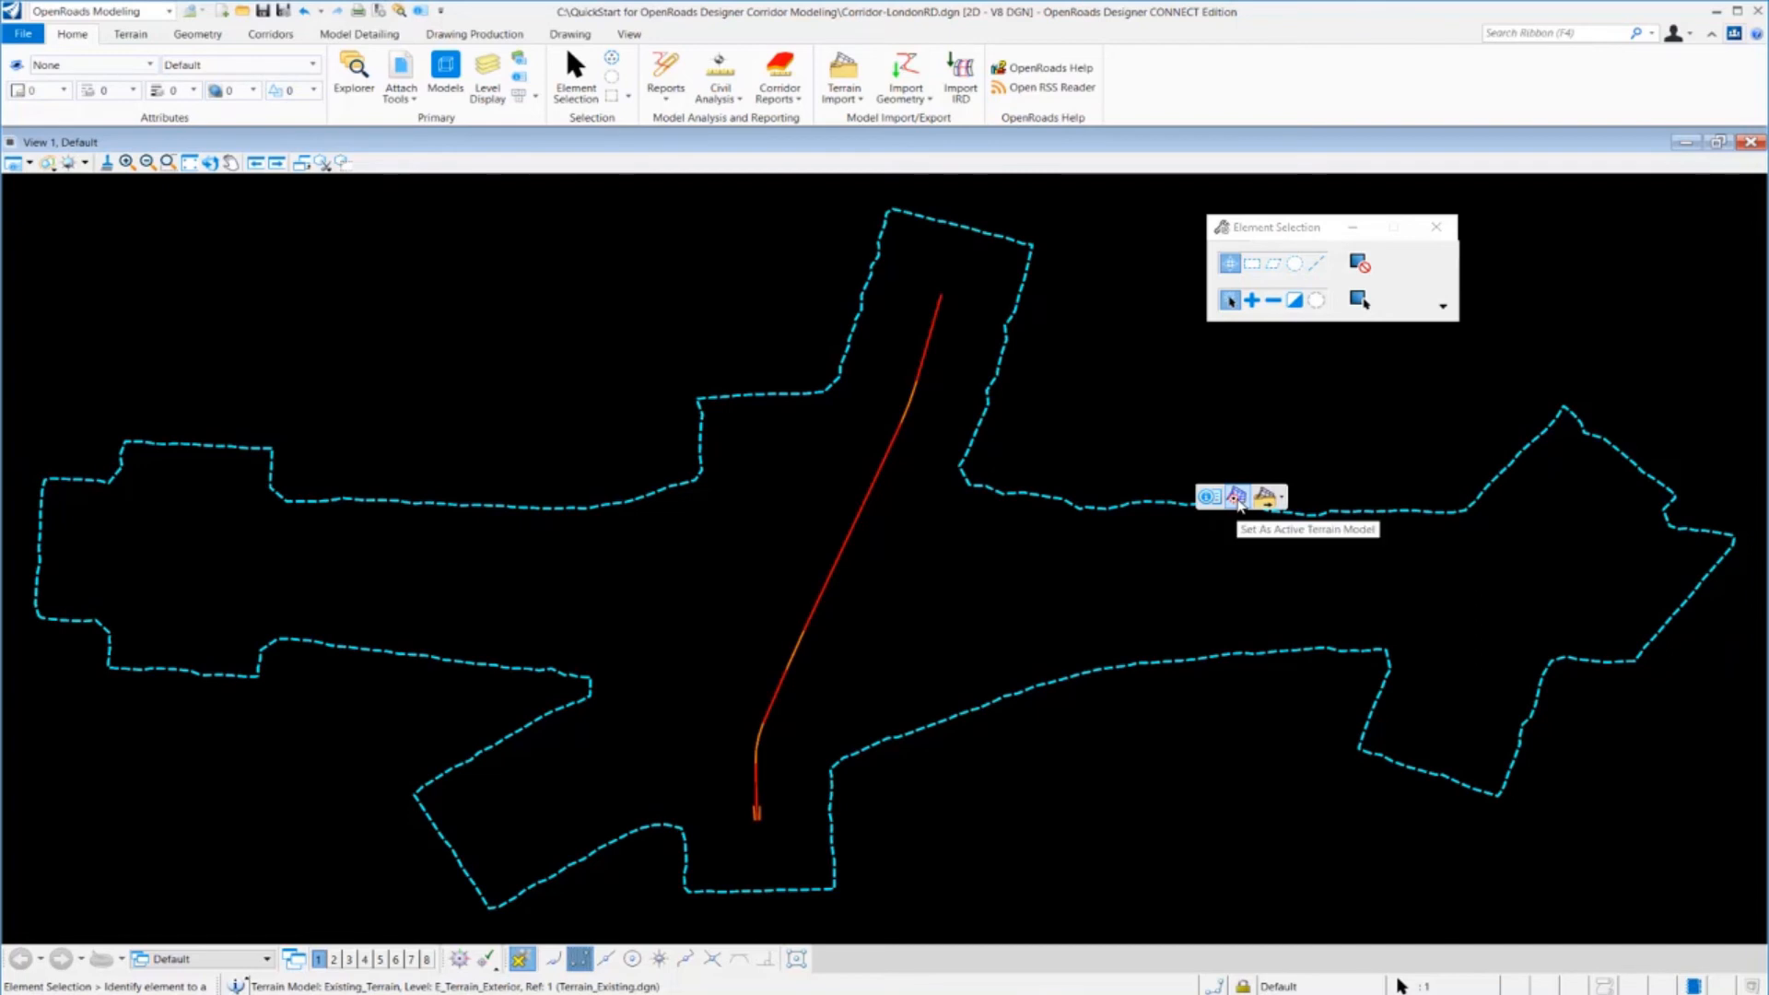
left_click(1237, 498)
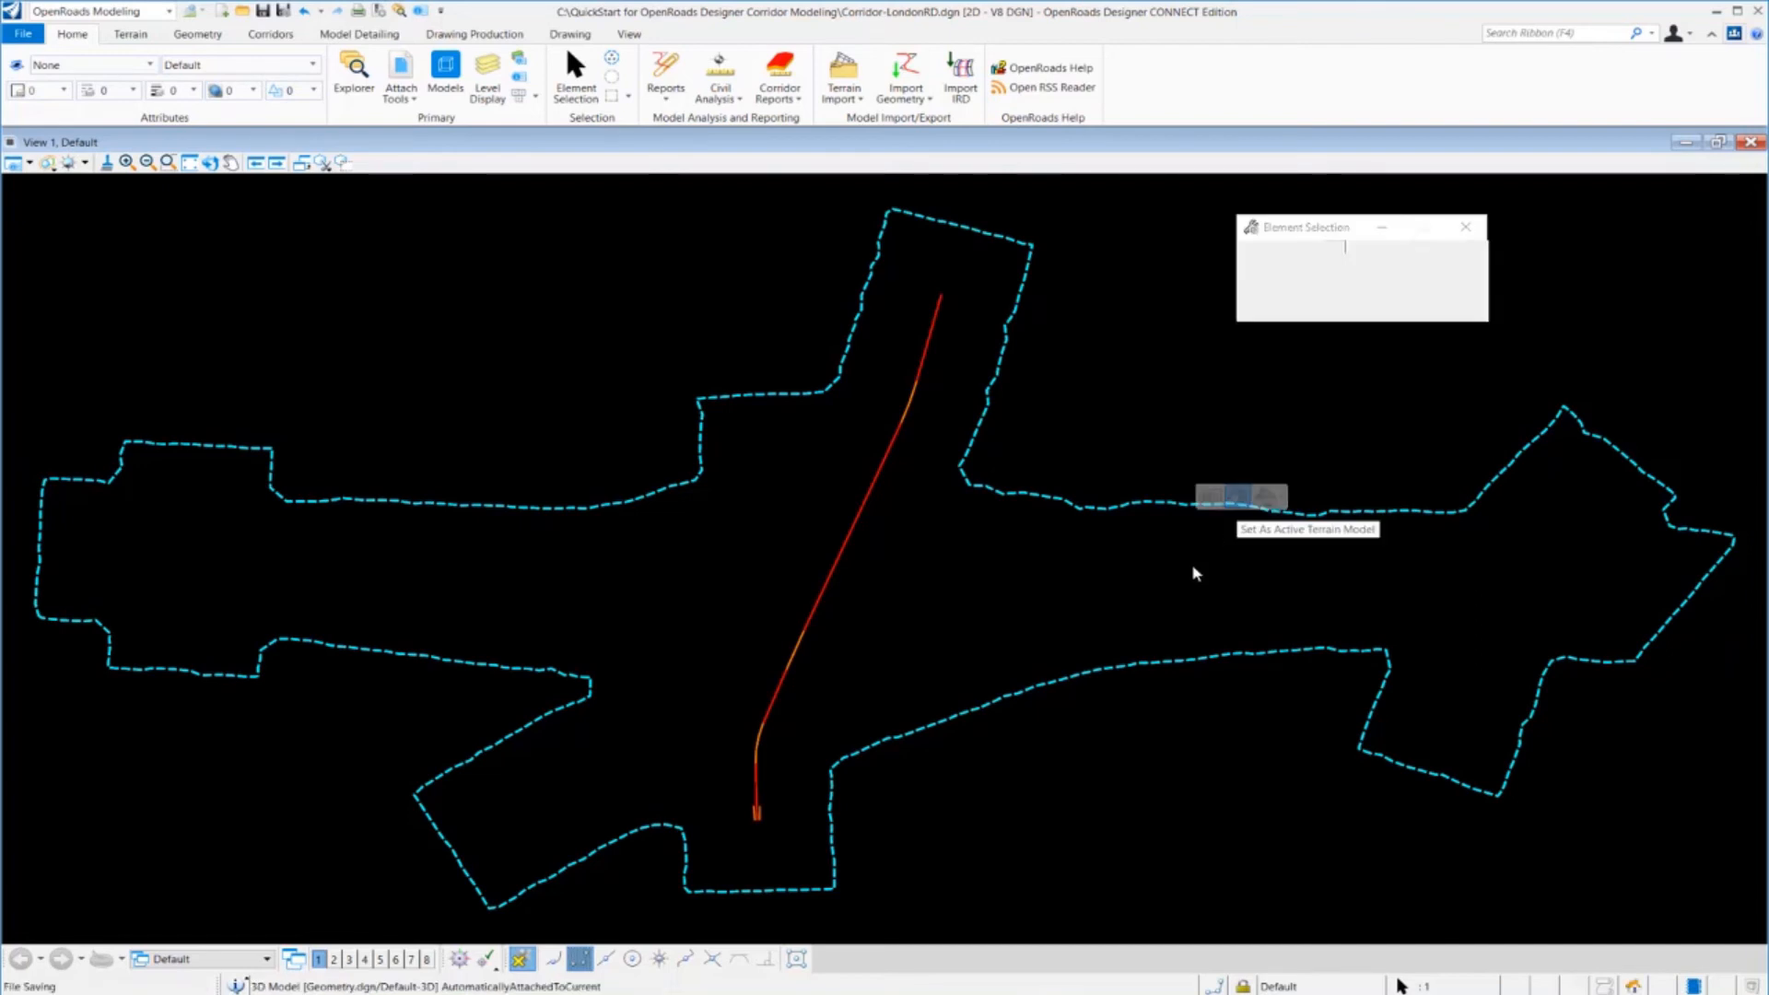
left_click(1051, 715)
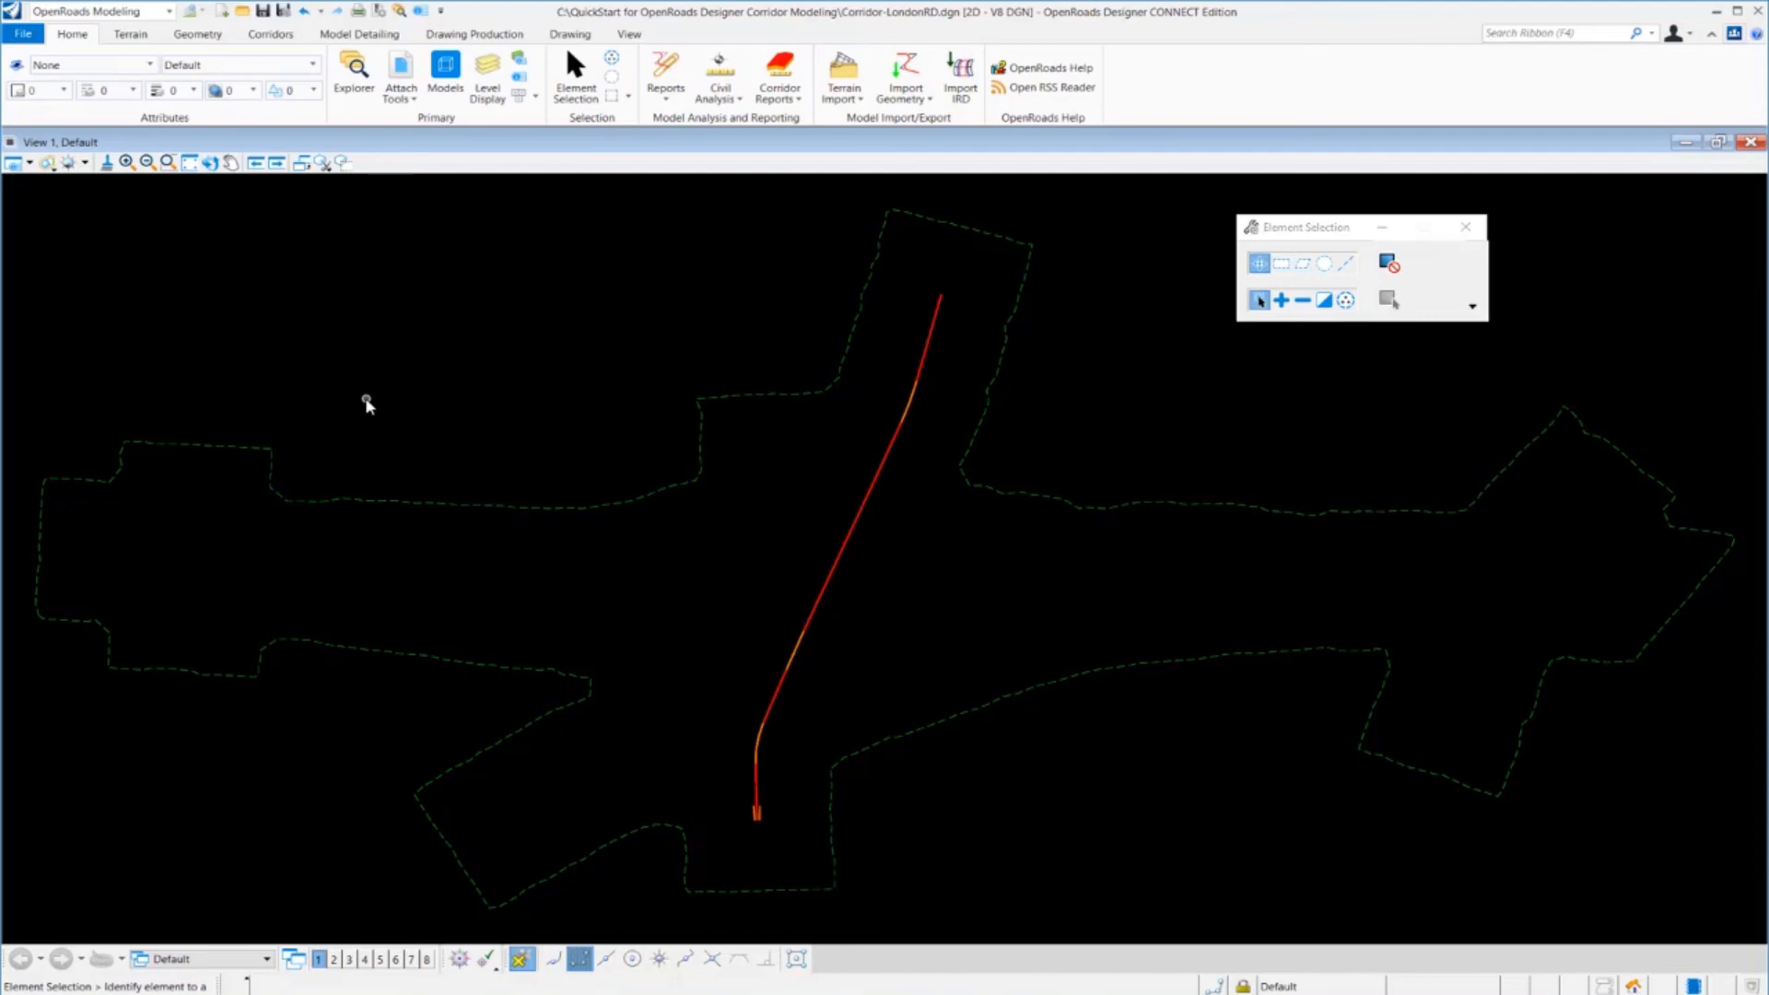
Switch the view layout to two views showing Plan and 3D.
right_click(365, 404)
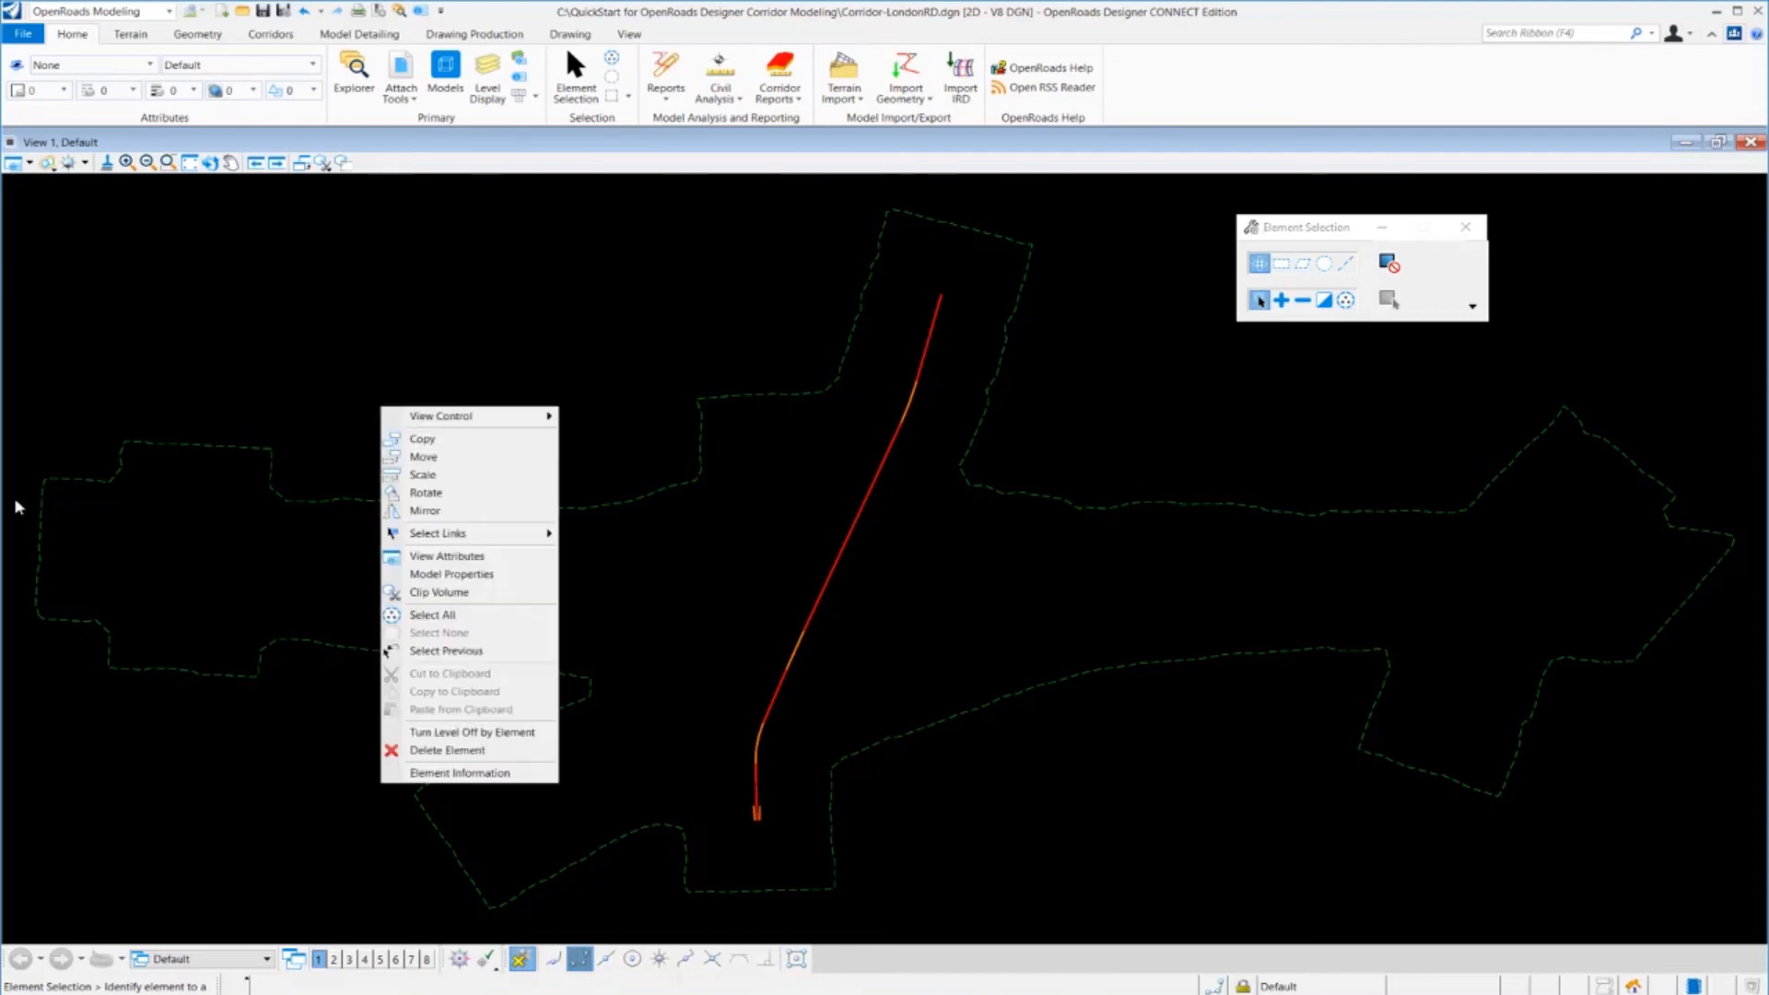
mouse_move(458, 419)
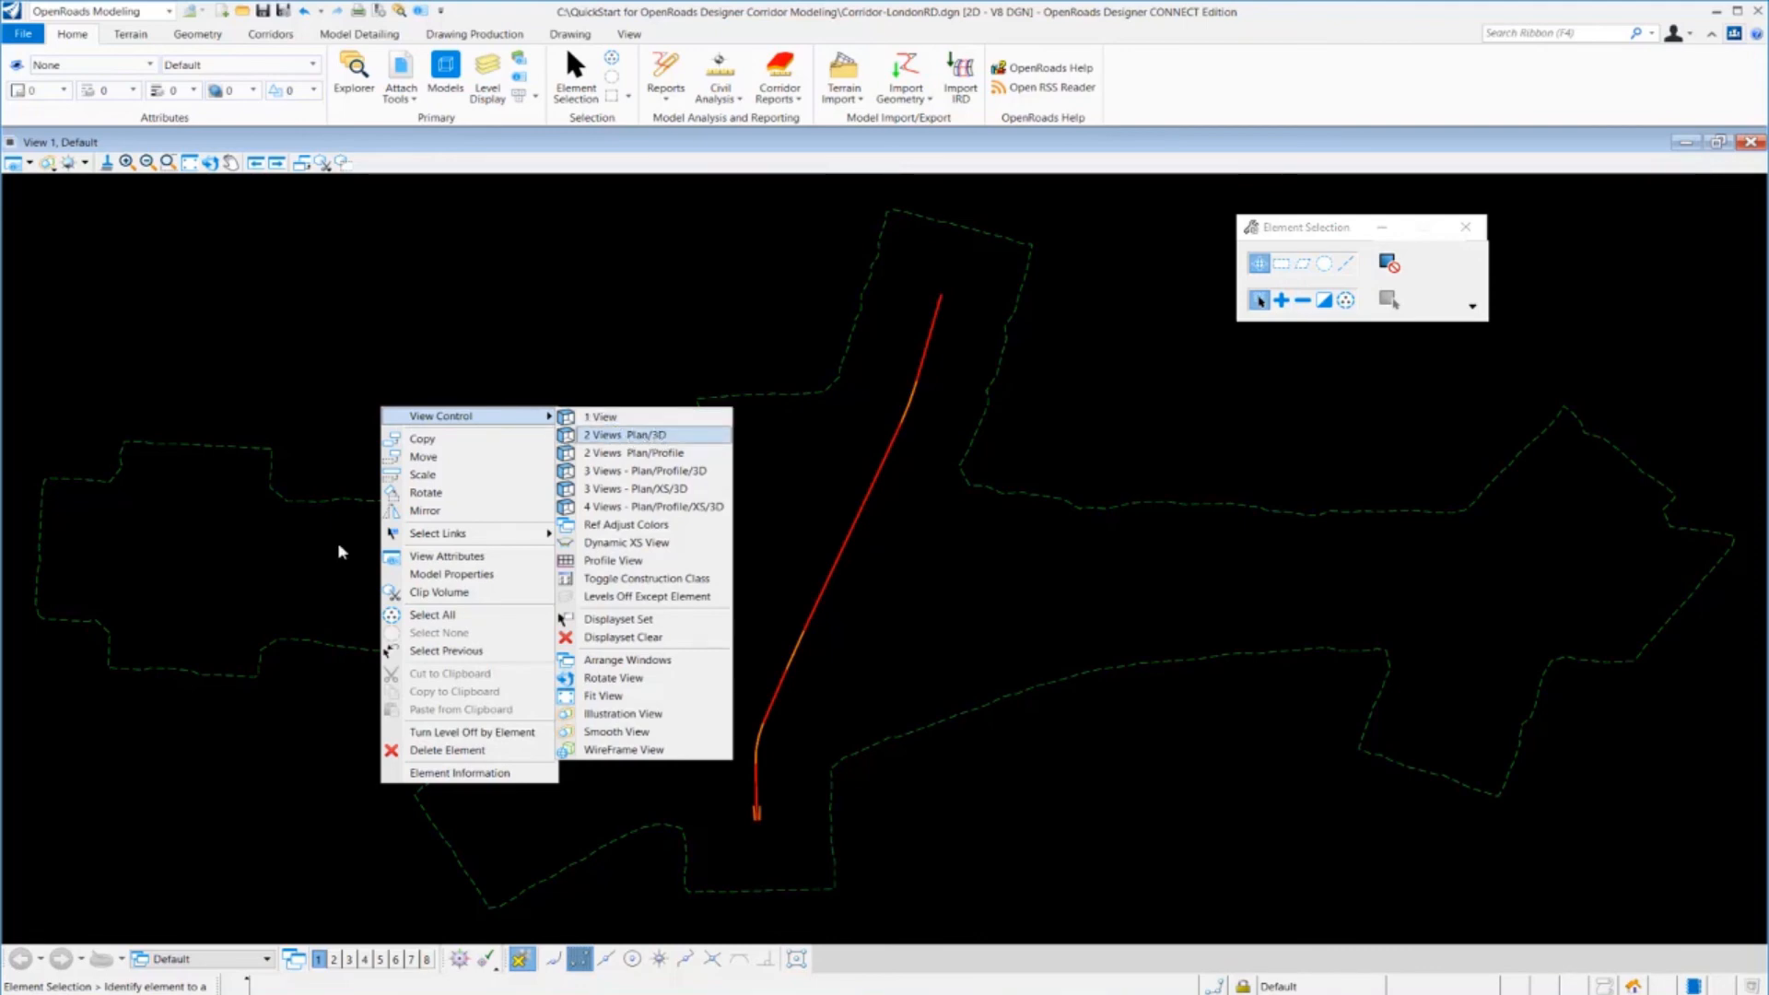
left_click(627, 434)
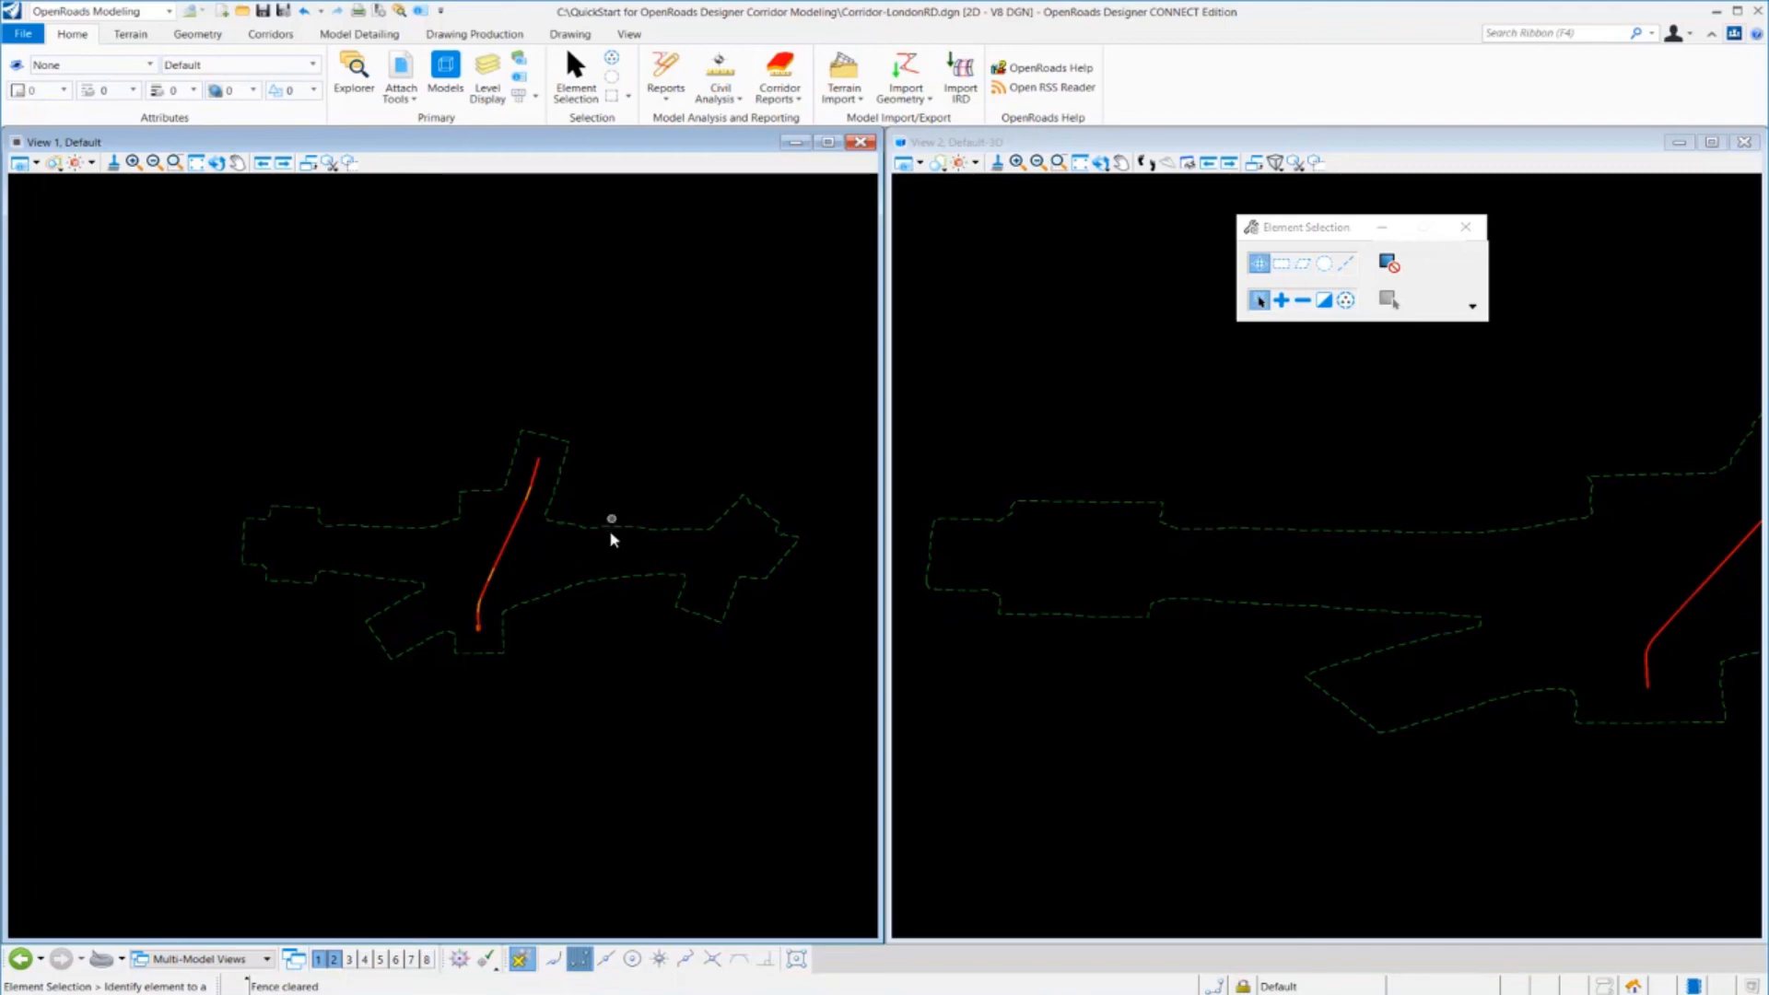
scroll(1216, 633, "down", 3)
scroll(1522, 650, "up", 2)
scroll(1522, 657, "down", 4)
scroll(1406, 564, "up", 3)
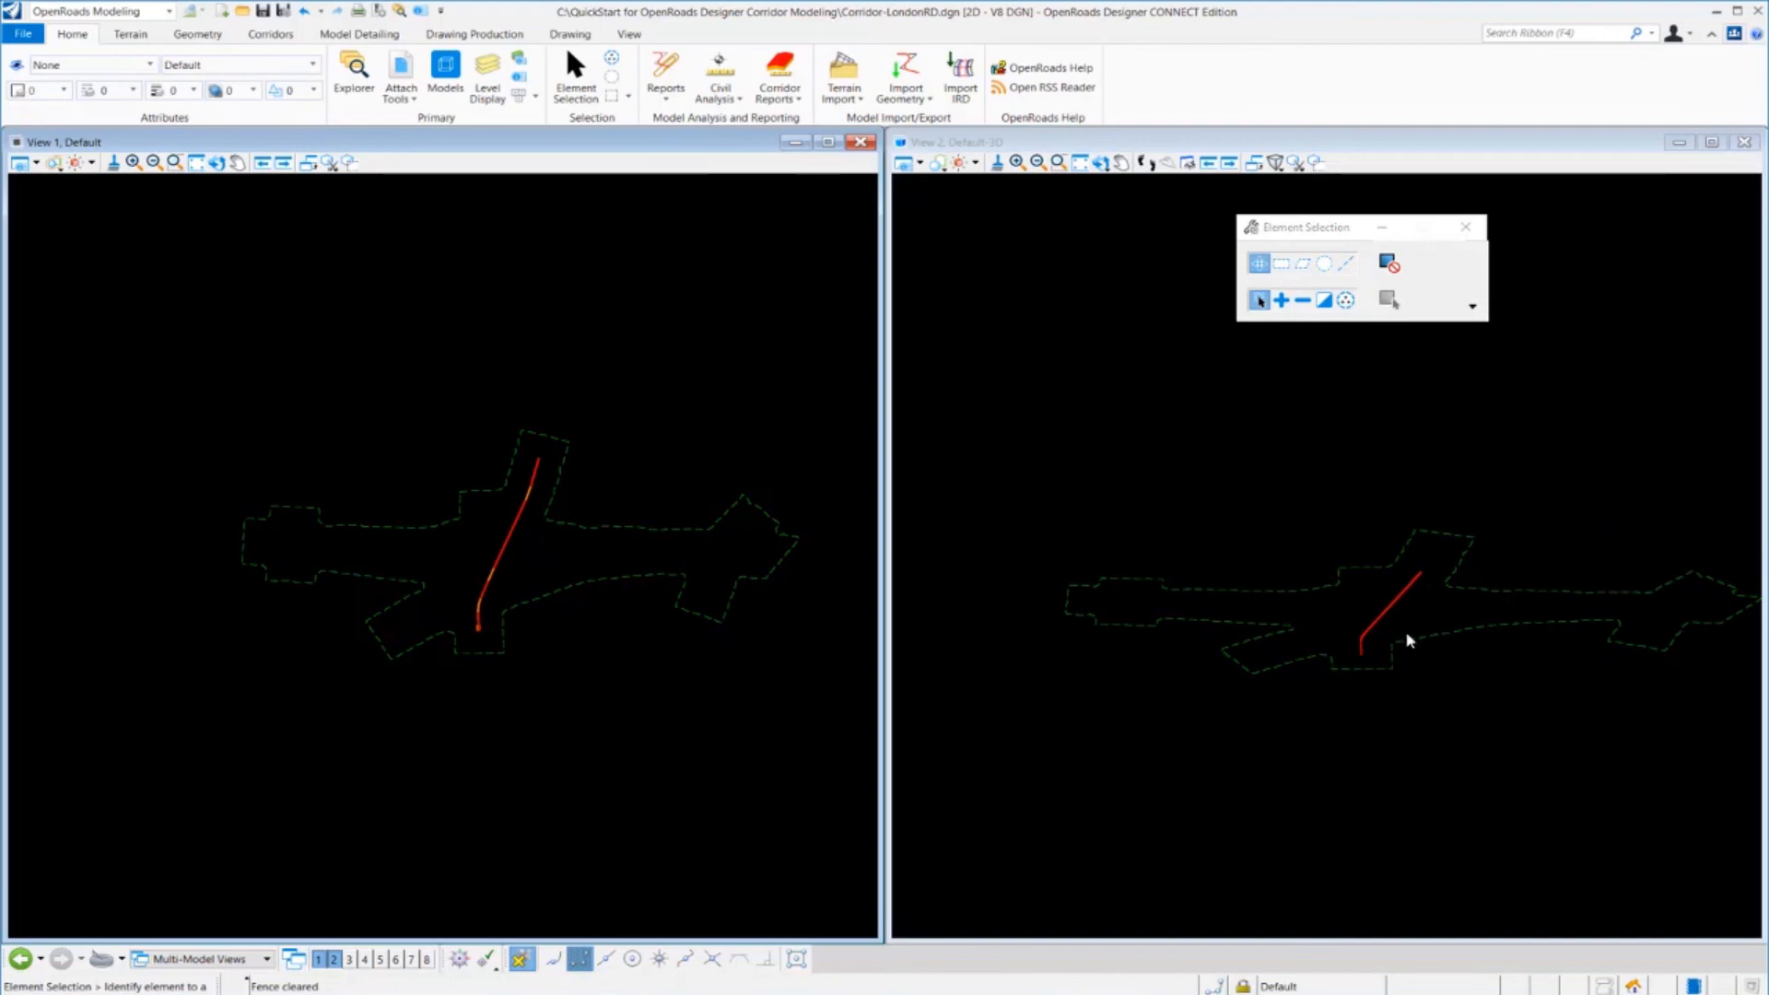
left_click(542, 347)
left_click(1137, 293)
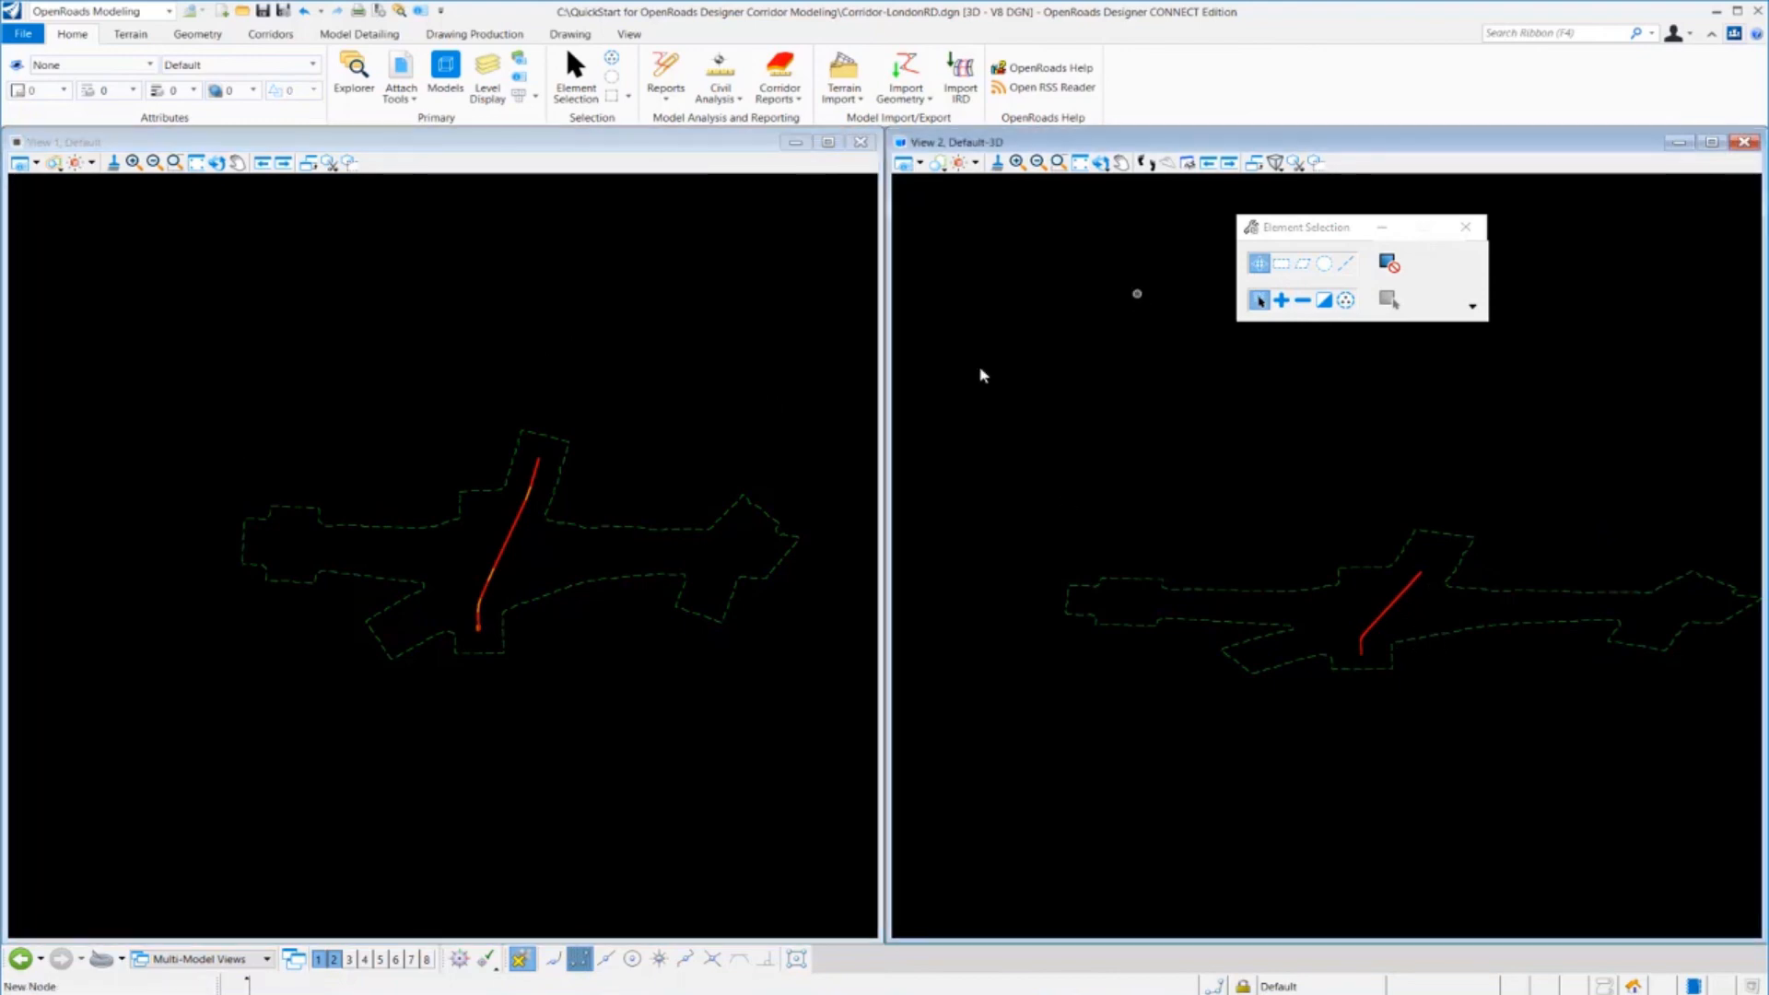
left_click(613, 319)
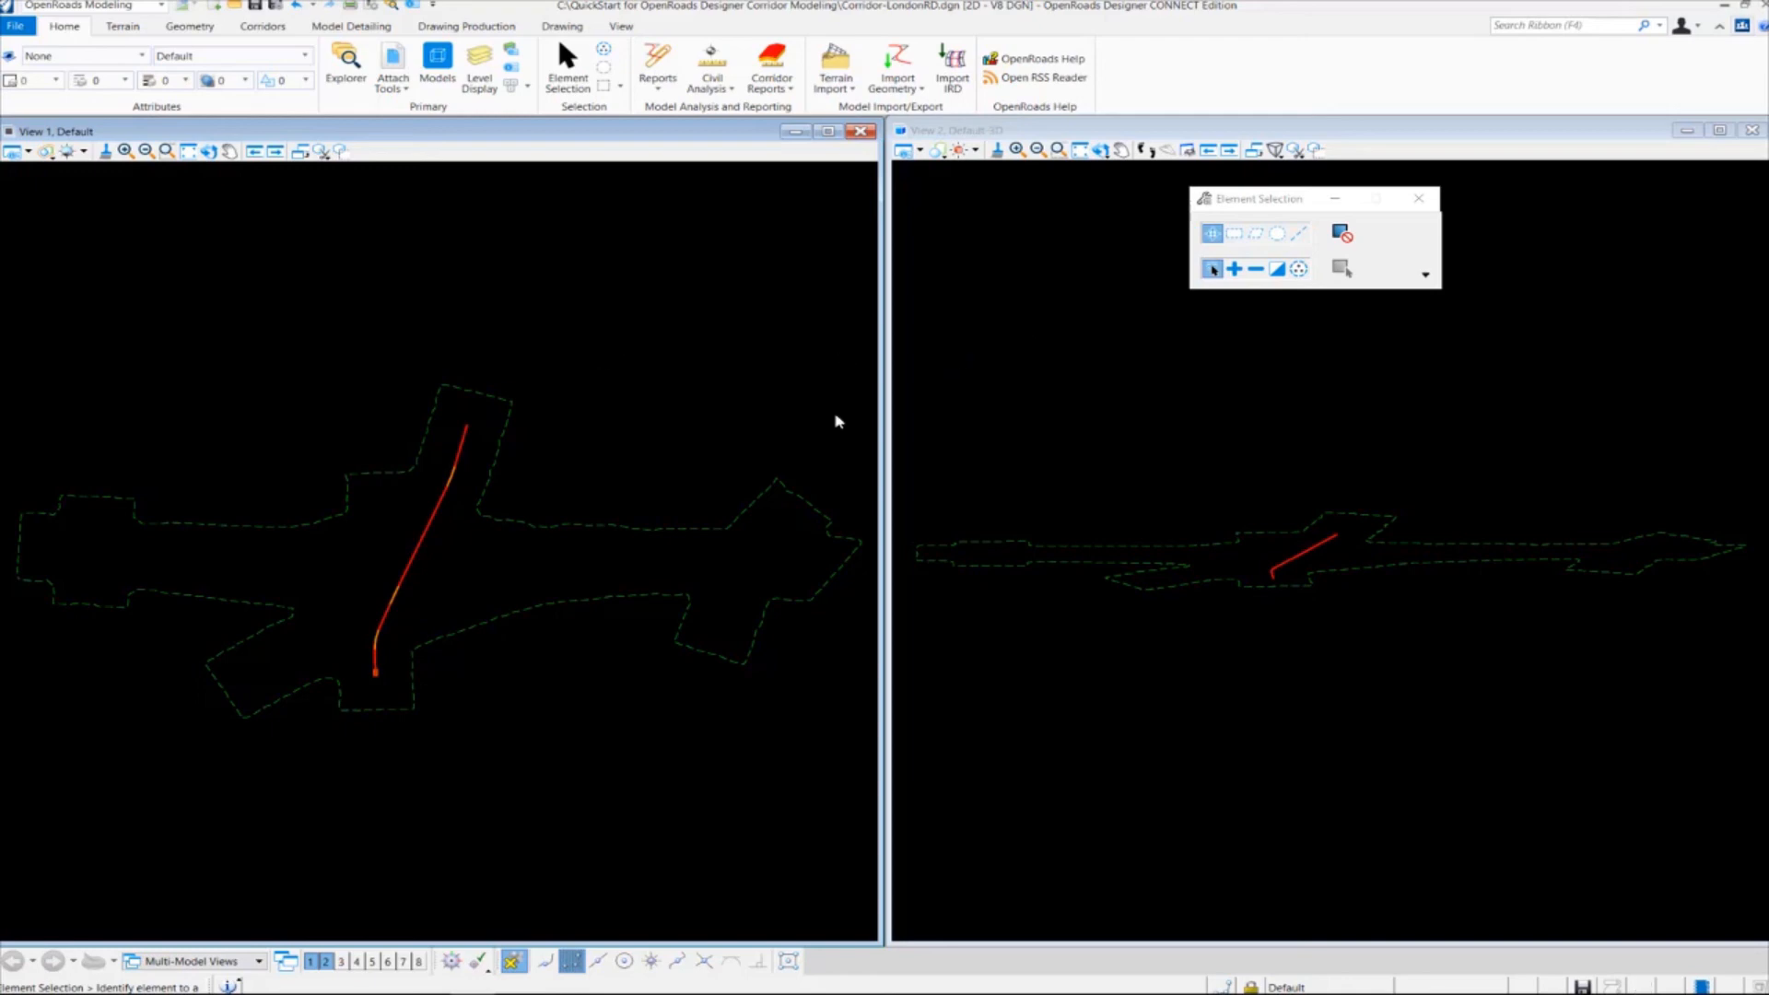
Set the display style of the 3D view to Illustration:Ignore Lighting and close the view attributes.
left_click(1009, 217)
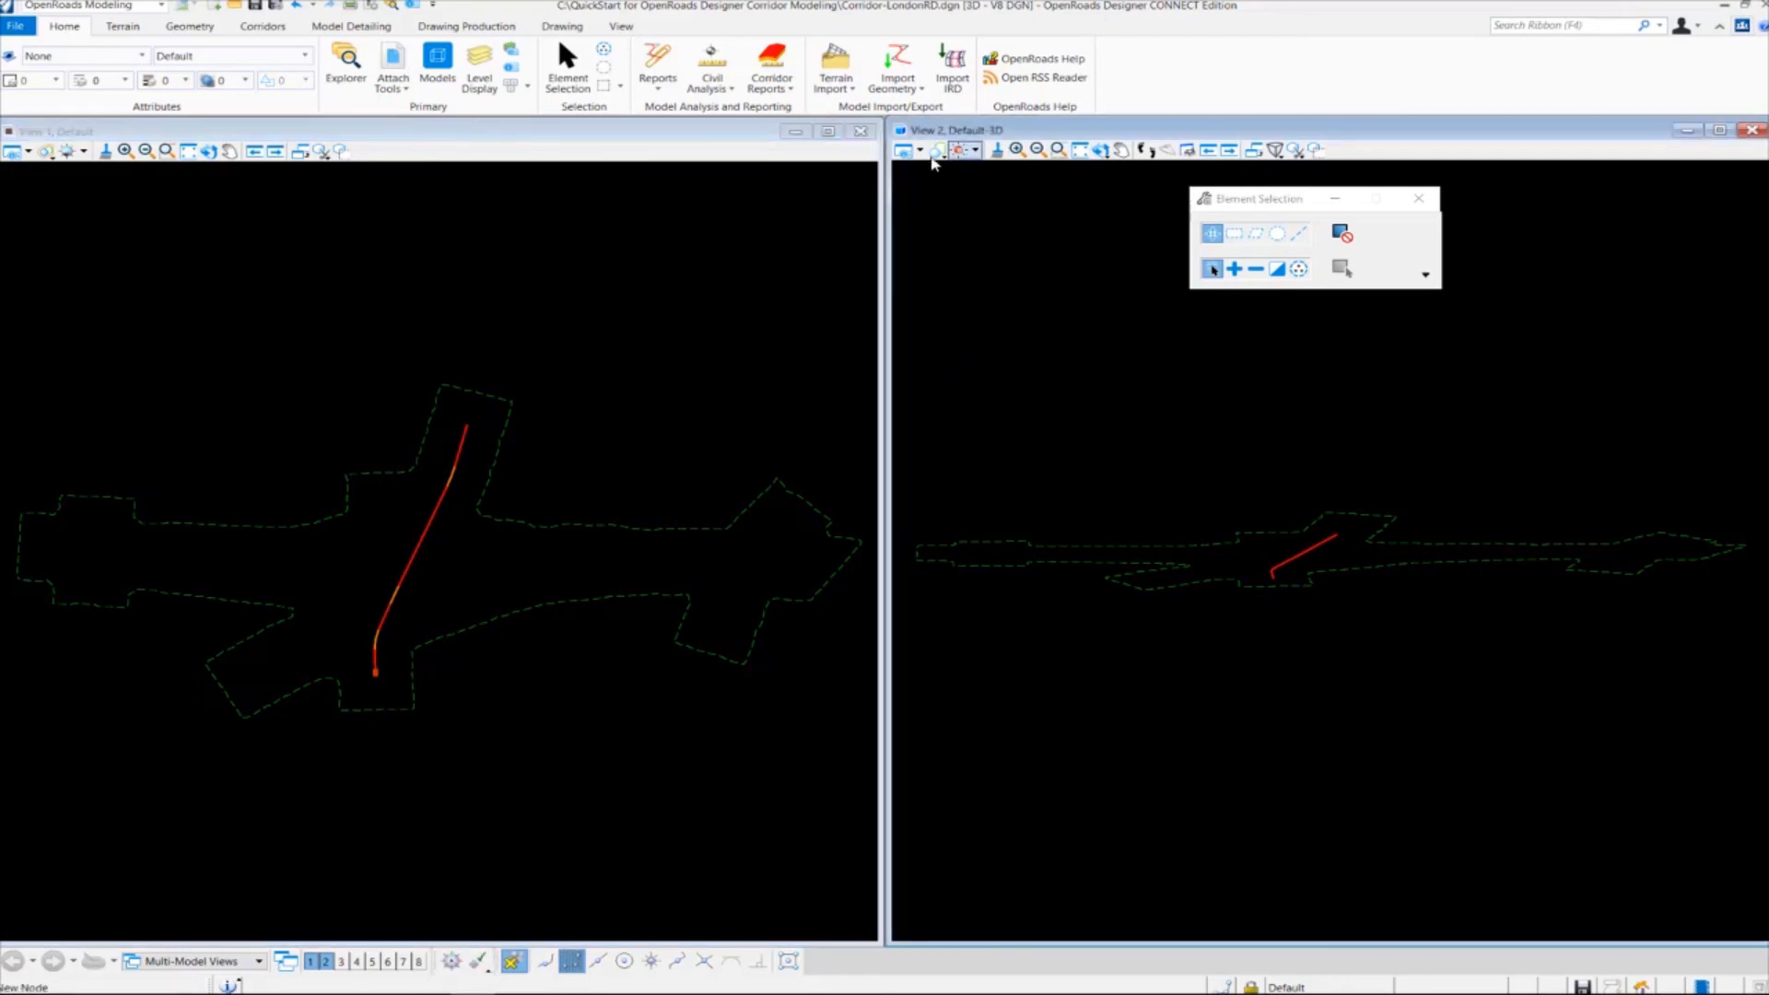
left_click(903, 150)
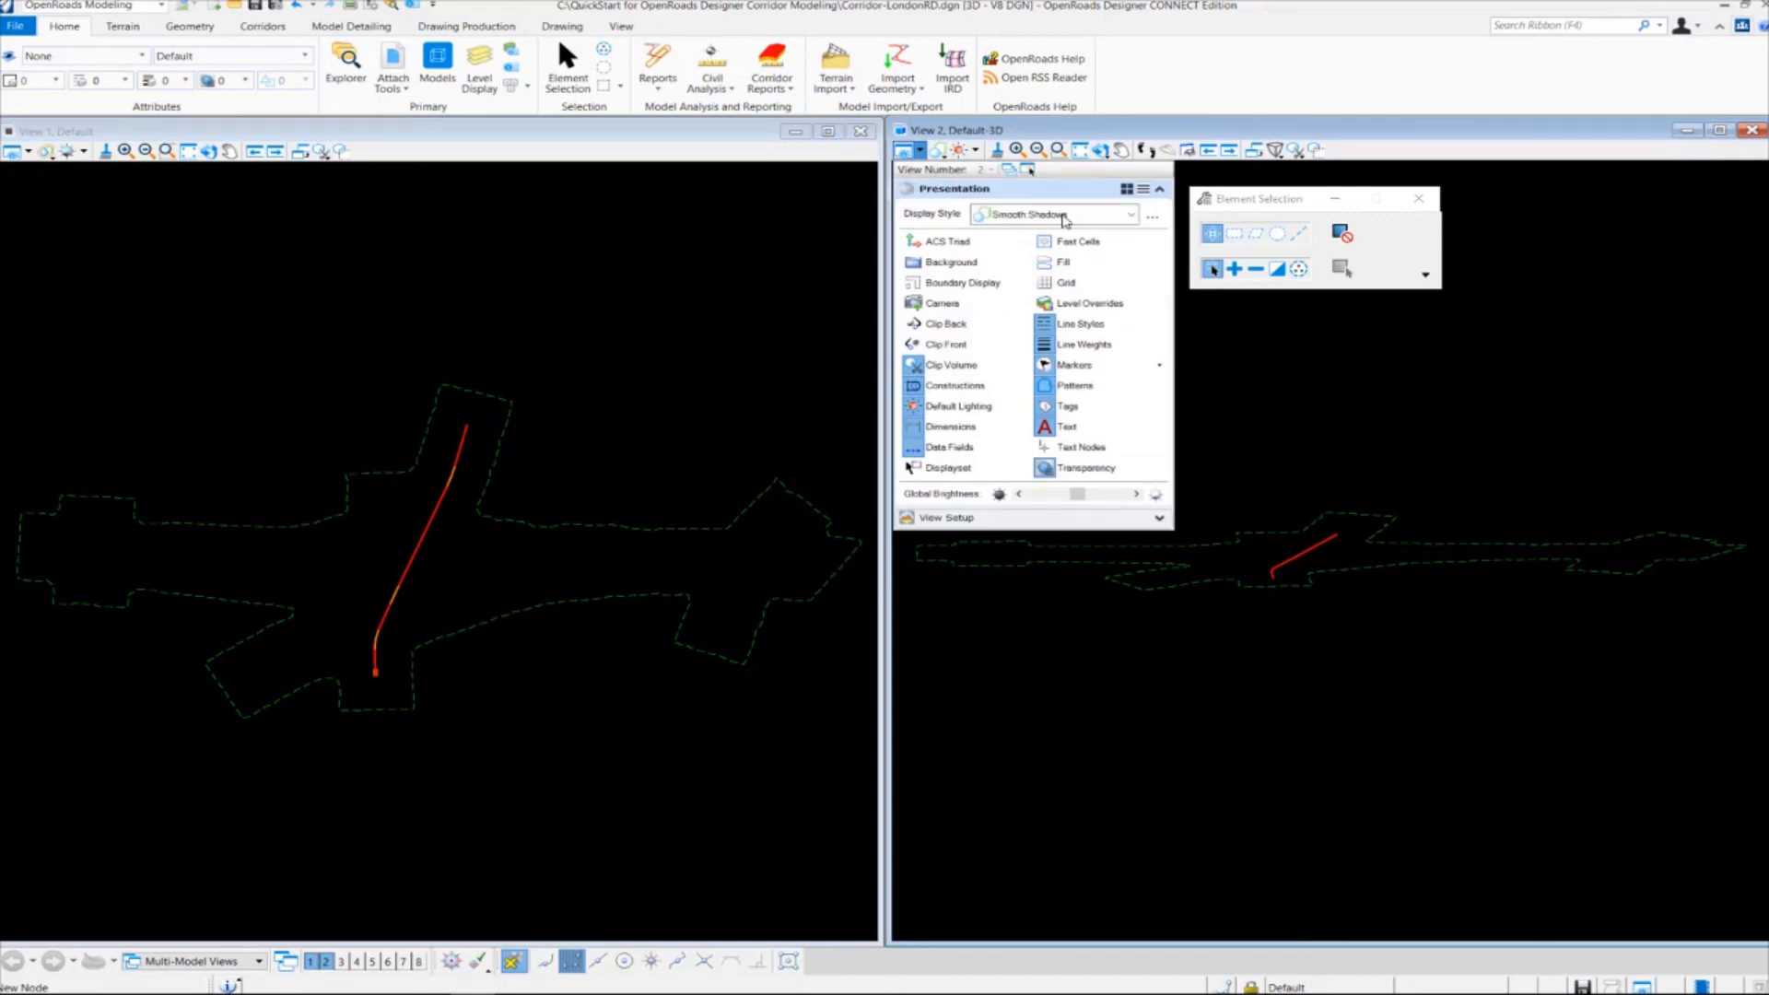
left_click(1132, 217)
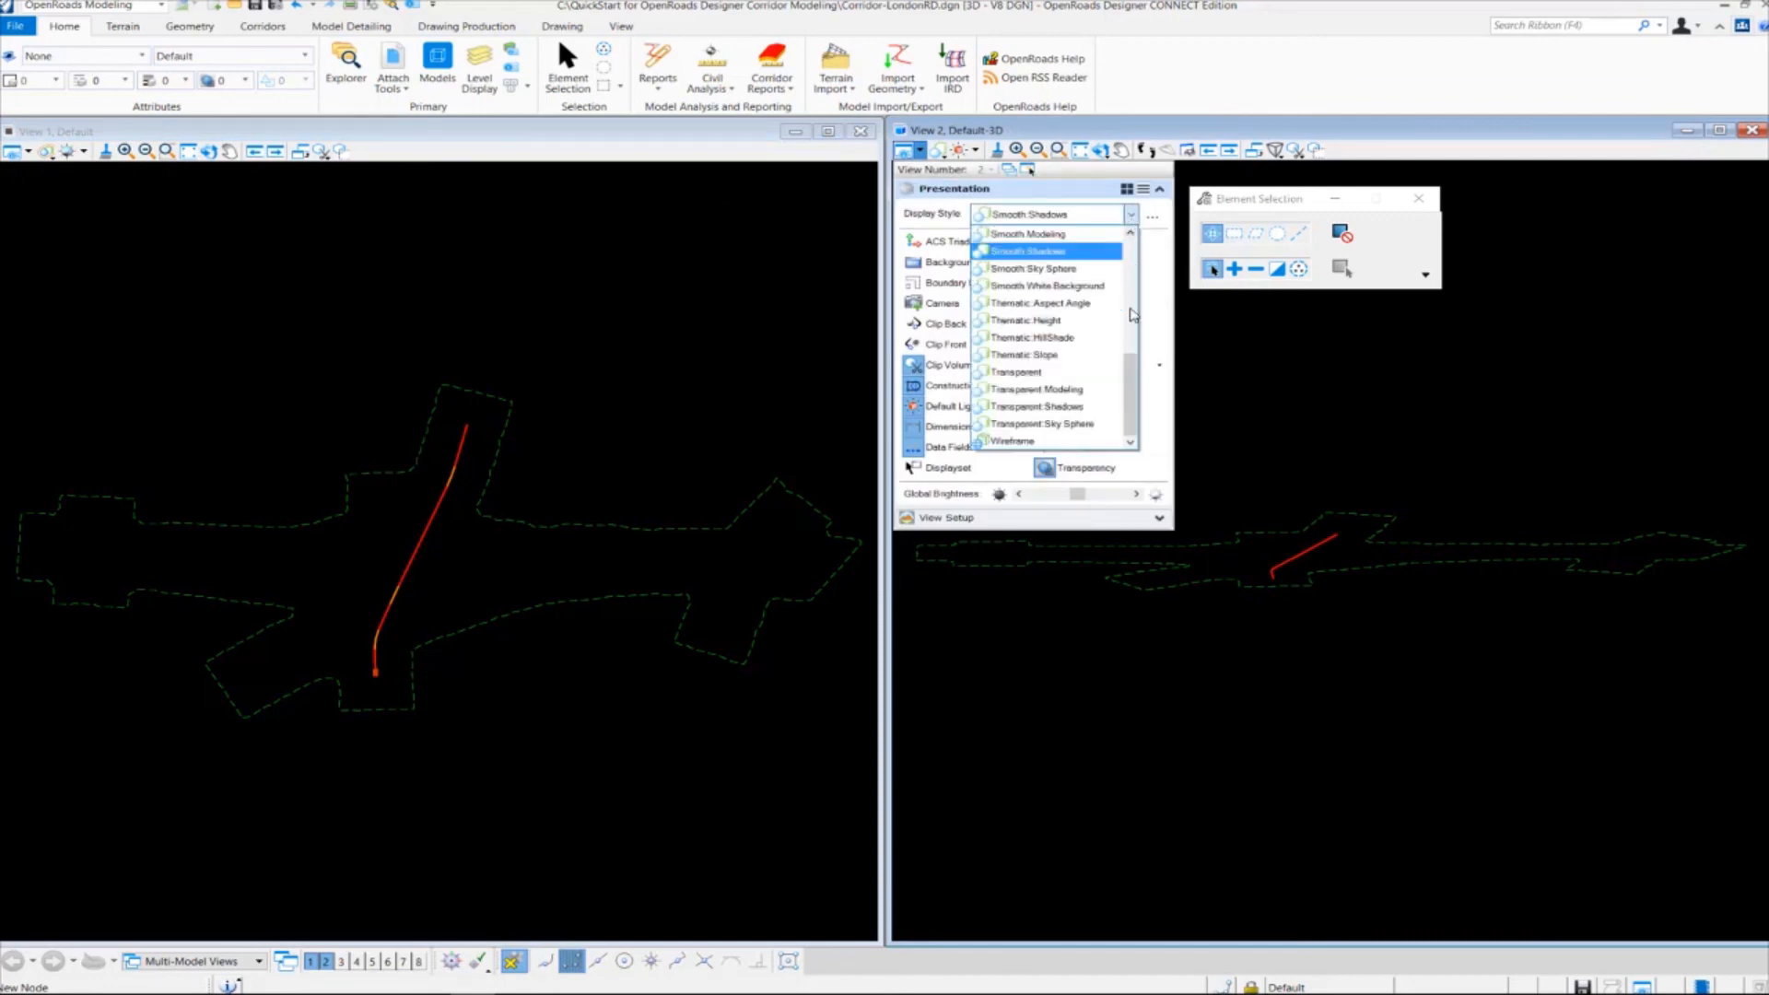
scroll(1131, 313, "up", 4)
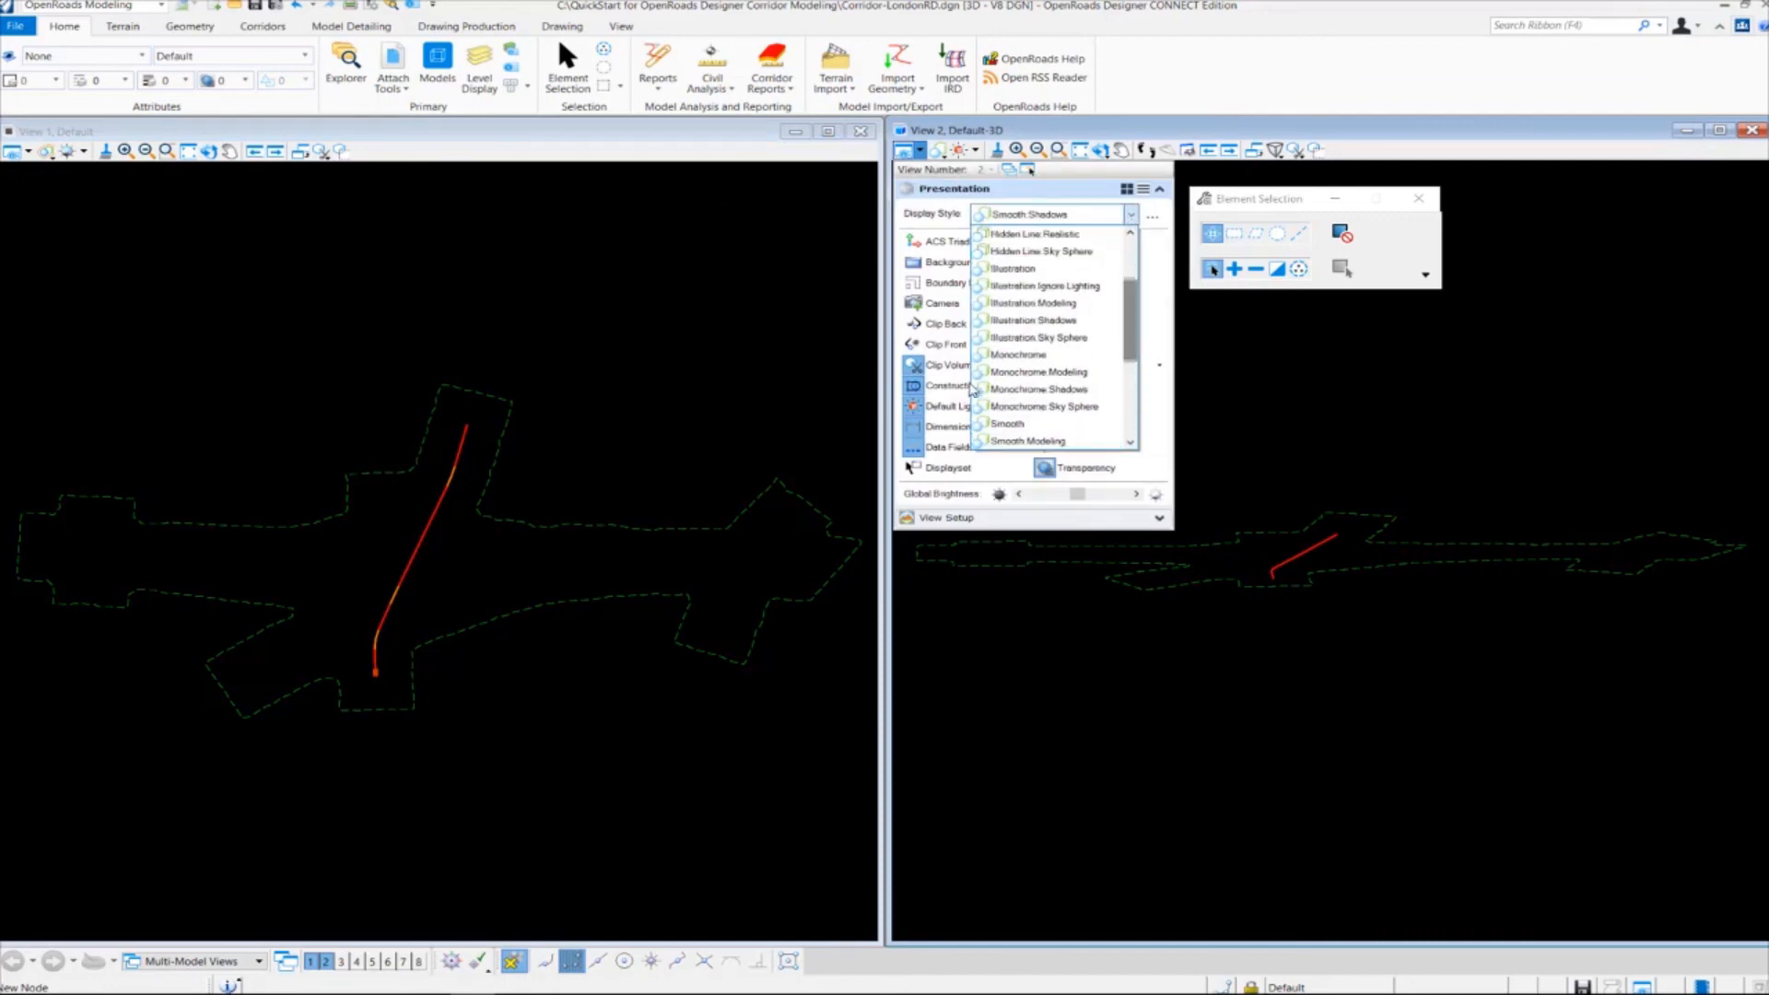
left_click(1087, 286)
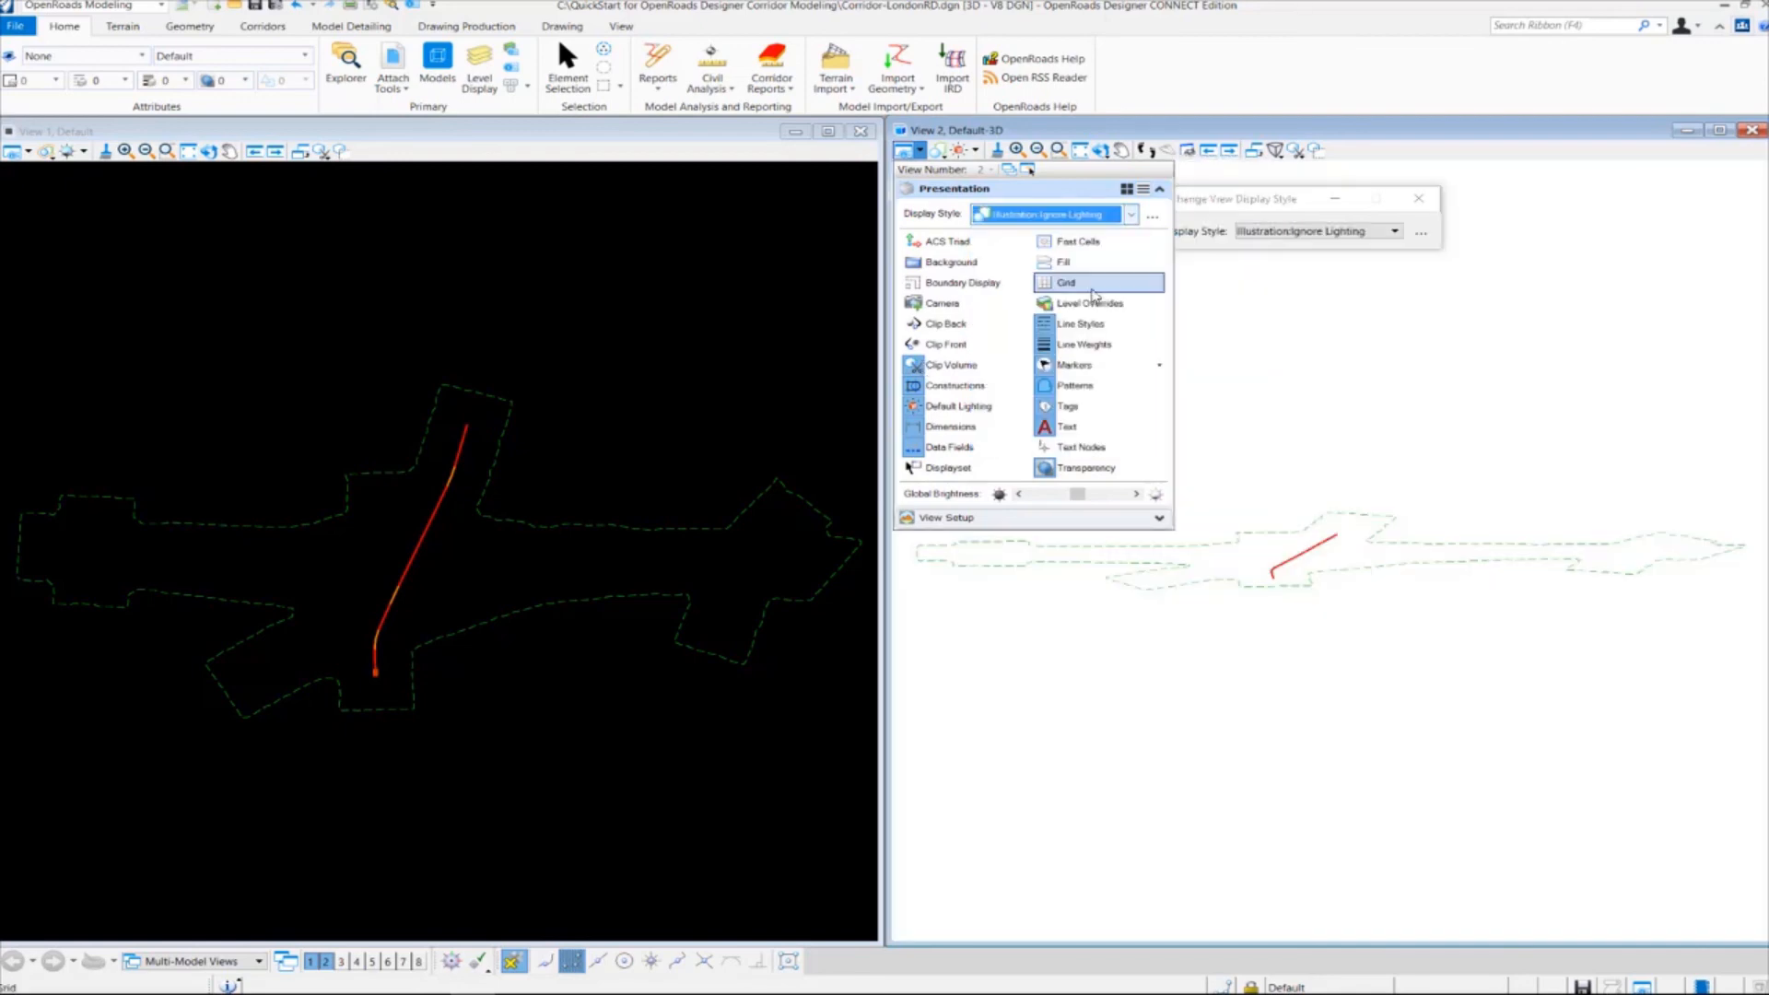
right_click(1117, 398)
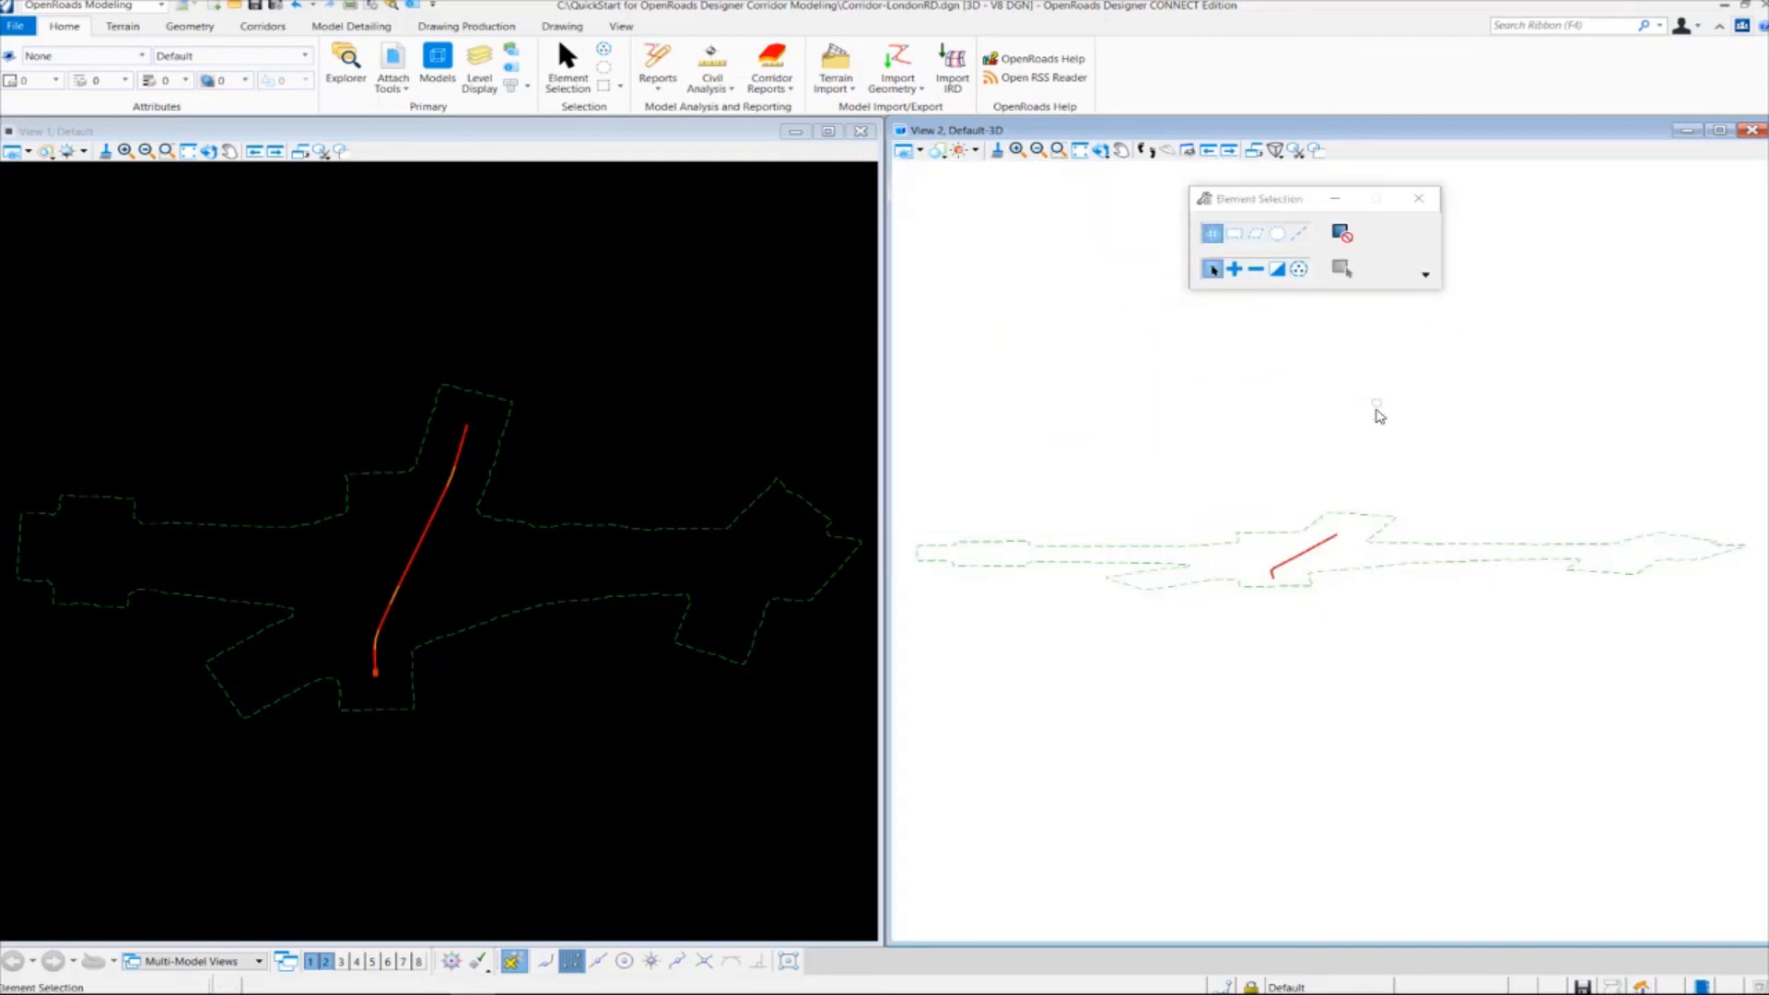